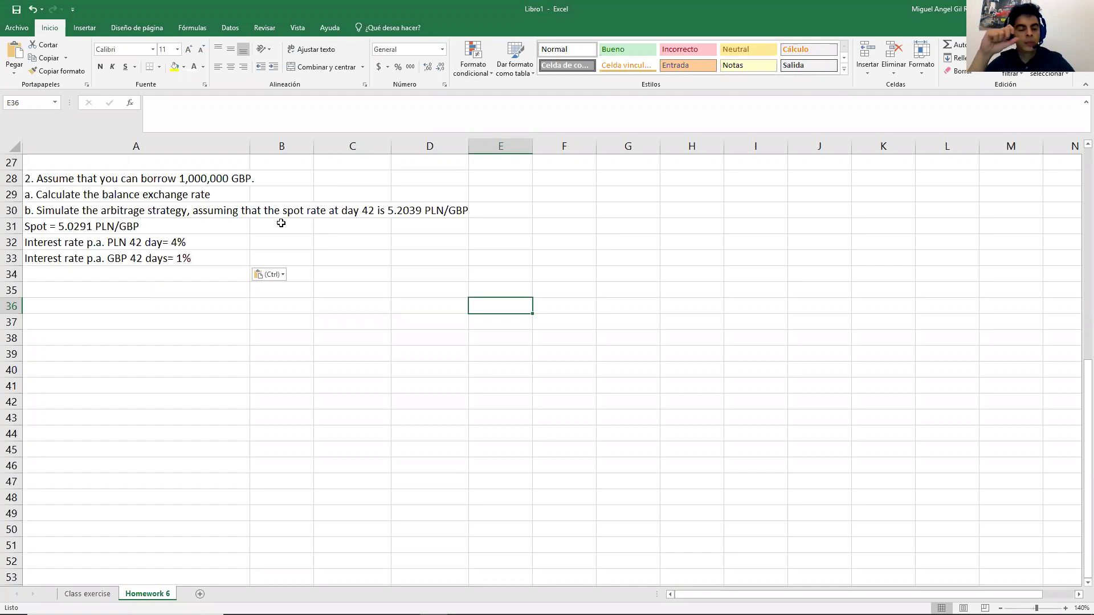
Review the exercise statement in column A, including the borrowed amount, the spot rate and the PLN and GBP interest rates
drag(205, 185, 208, 194)
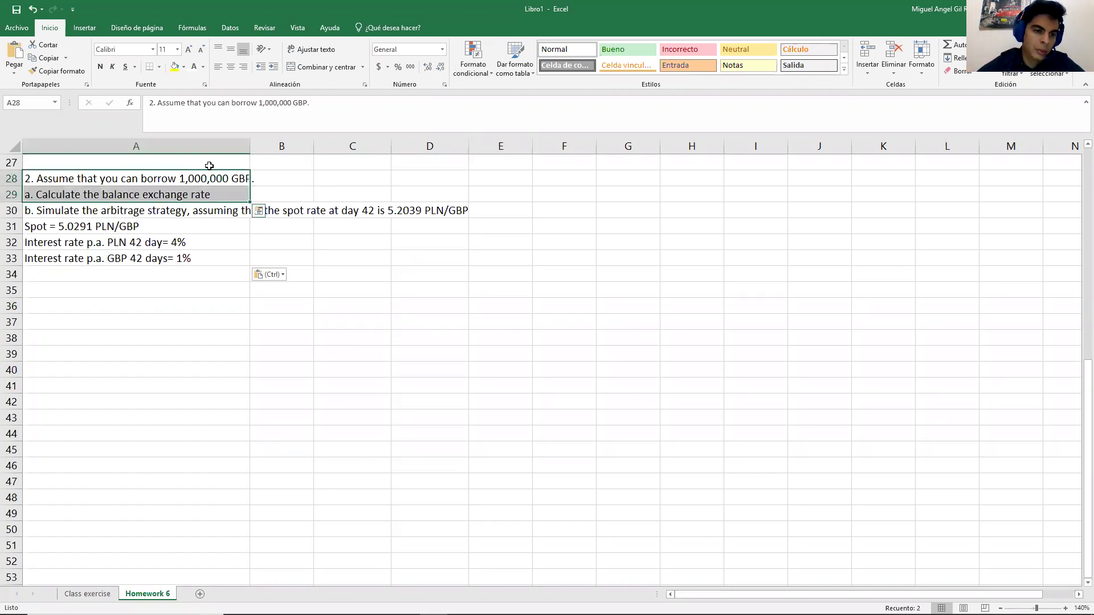
click(210, 178)
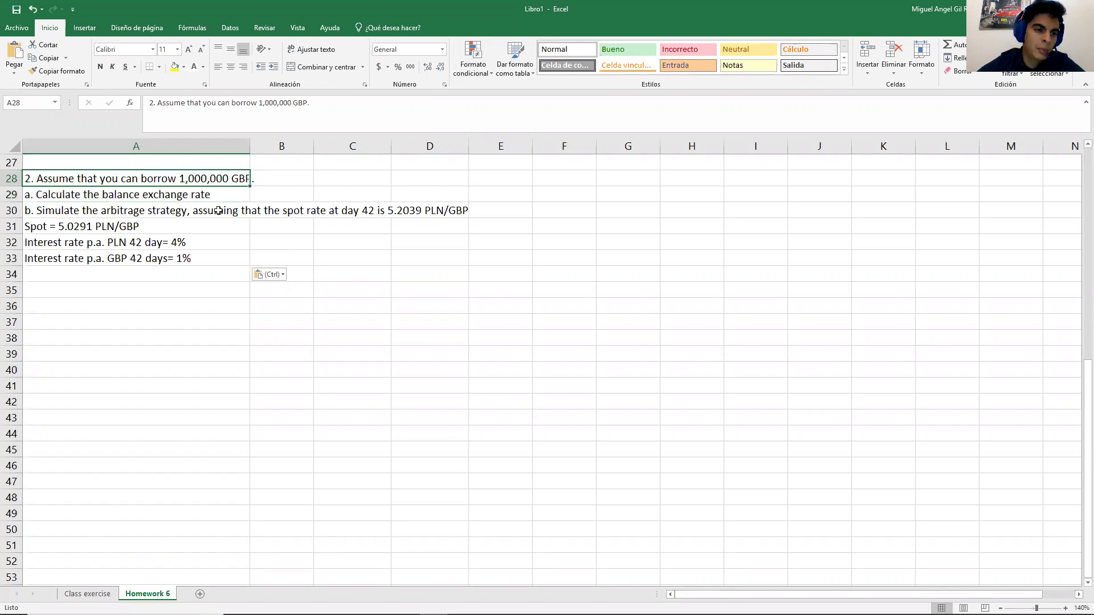
click(114, 228)
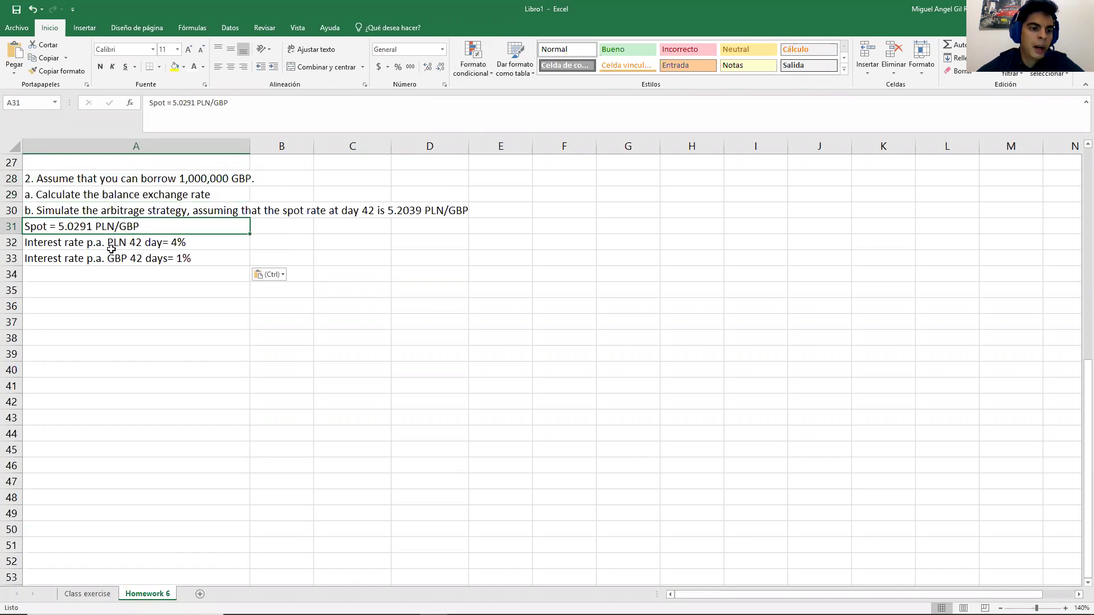
drag(94, 246, 95, 258)
click(94, 258)
click(92, 244)
click(95, 259)
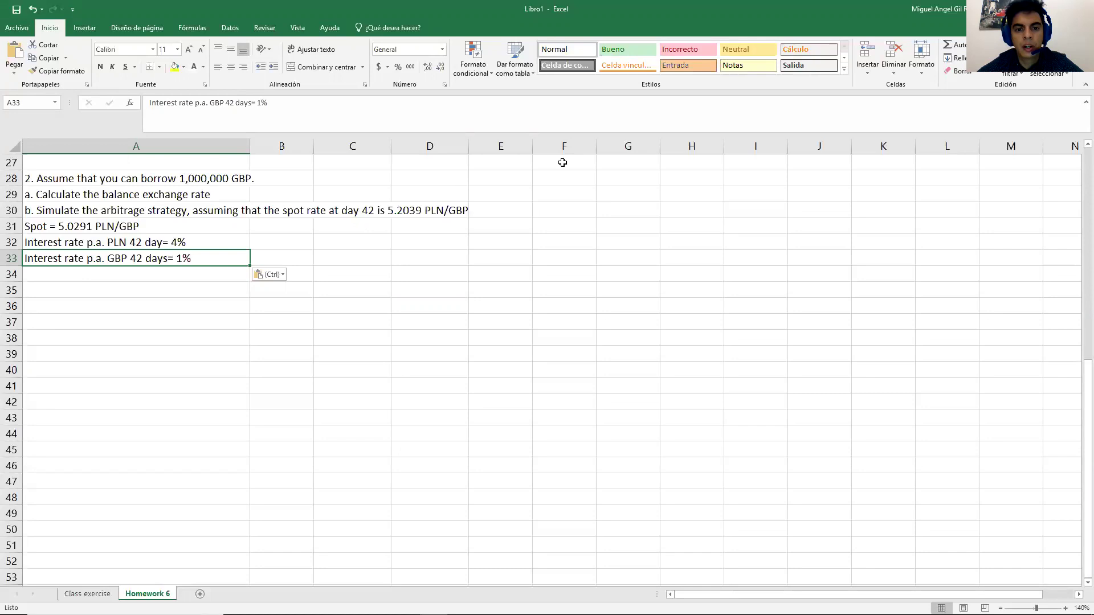
Enter the title "Uncovered Interest Arbitrage" in F28 and its abbreviation "UIA" in F29
click(552, 183)
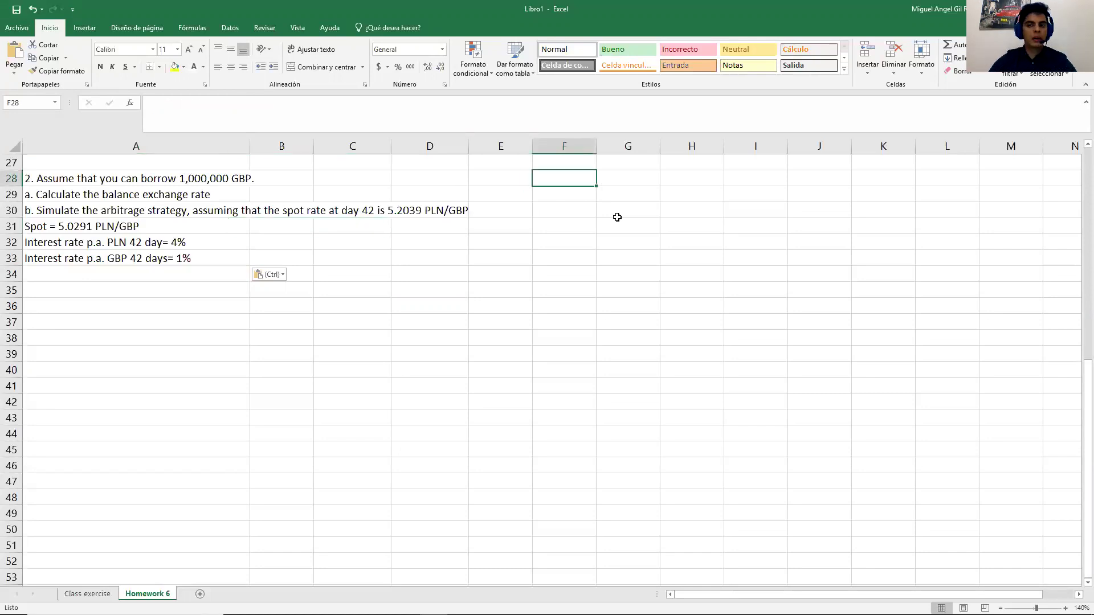
text(Uncovered)
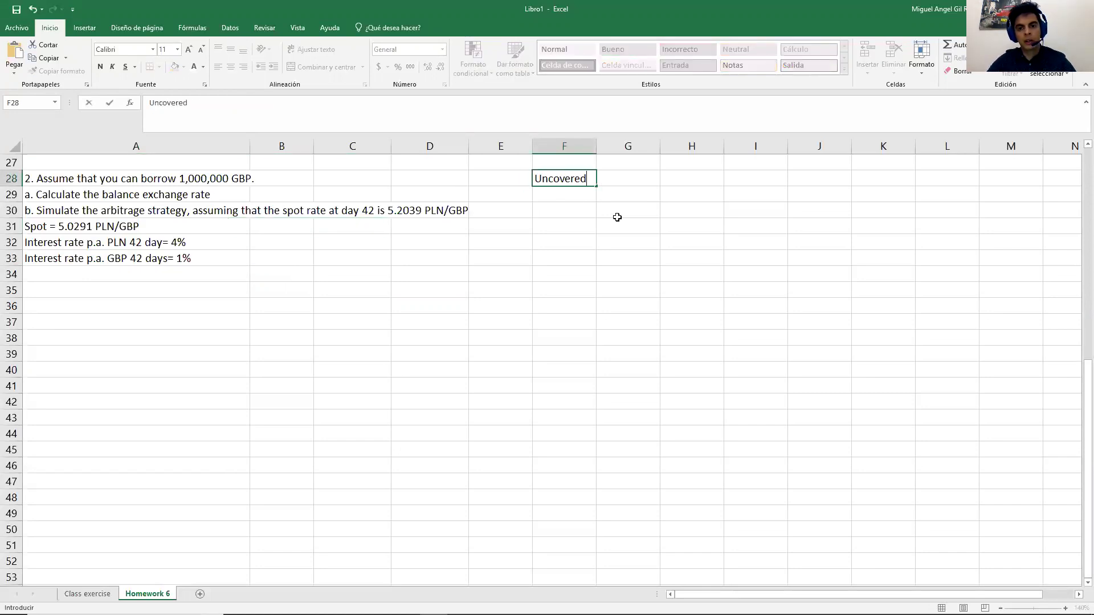
text( Interest A)
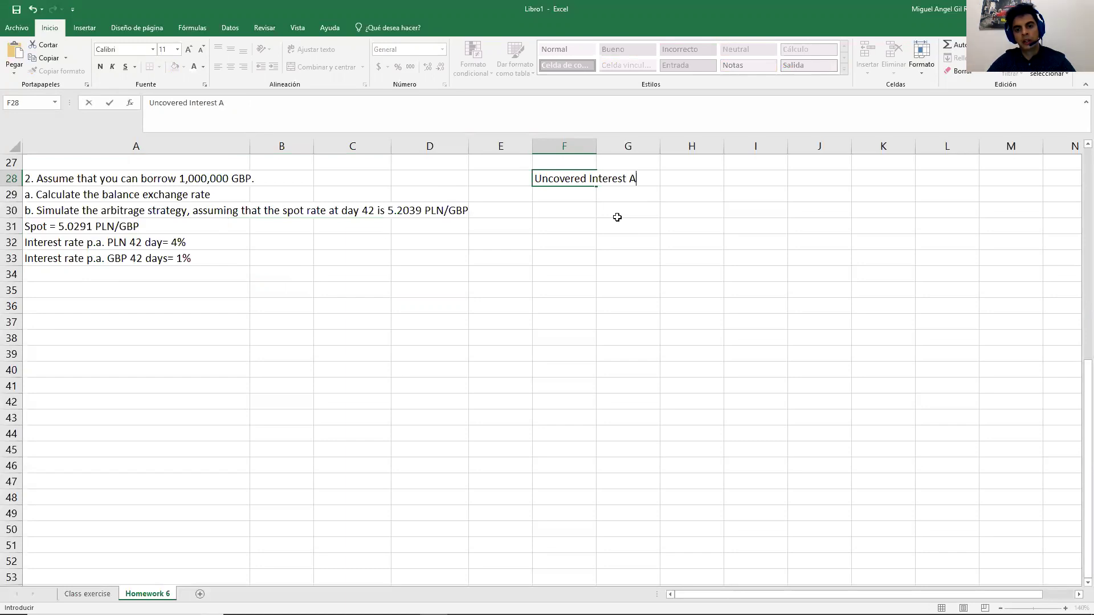
text(rbitrage)
key(Return)
text(UIA)
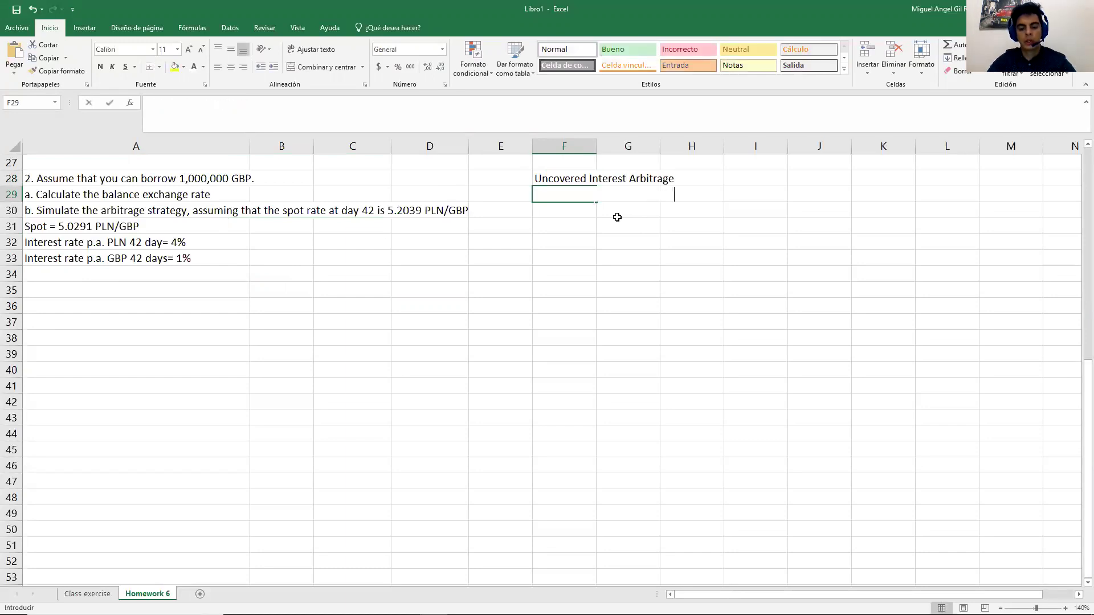
key(Return)
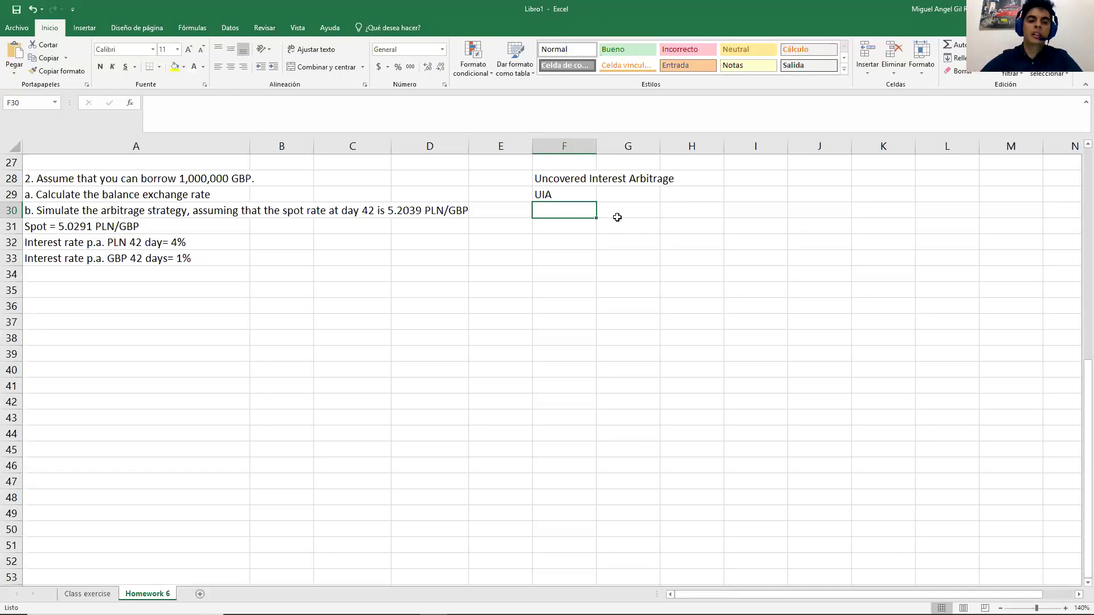
Examine tasks a and b of the exercise, including the assumed day-42 spot rate
click(157, 303)
click(159, 290)
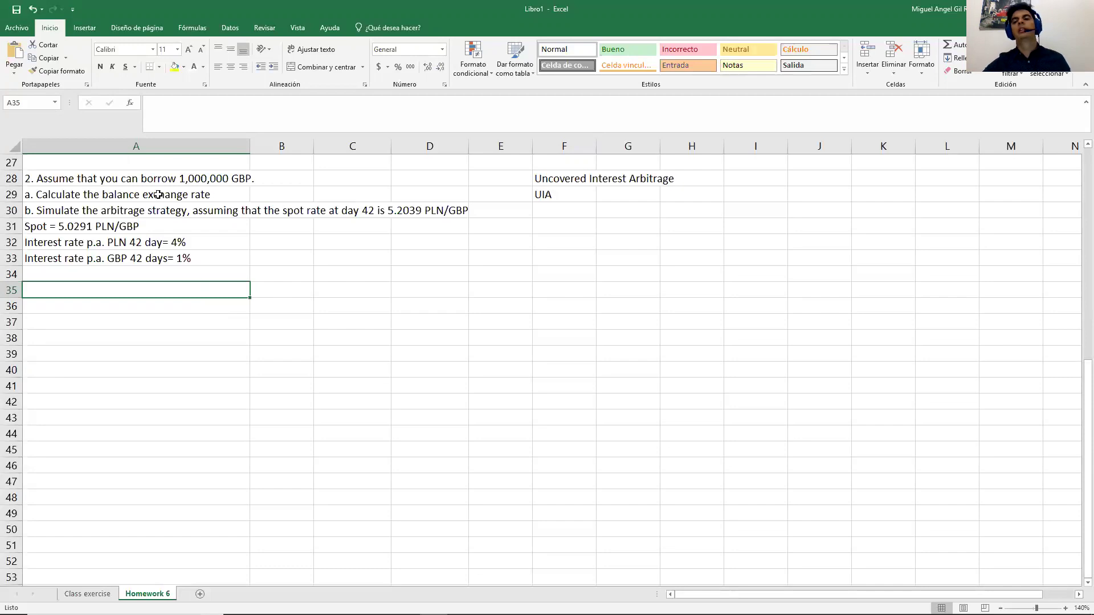
key(Up)
key(Up)
key(Up)
key(Up)
key(Up)
key(Up)
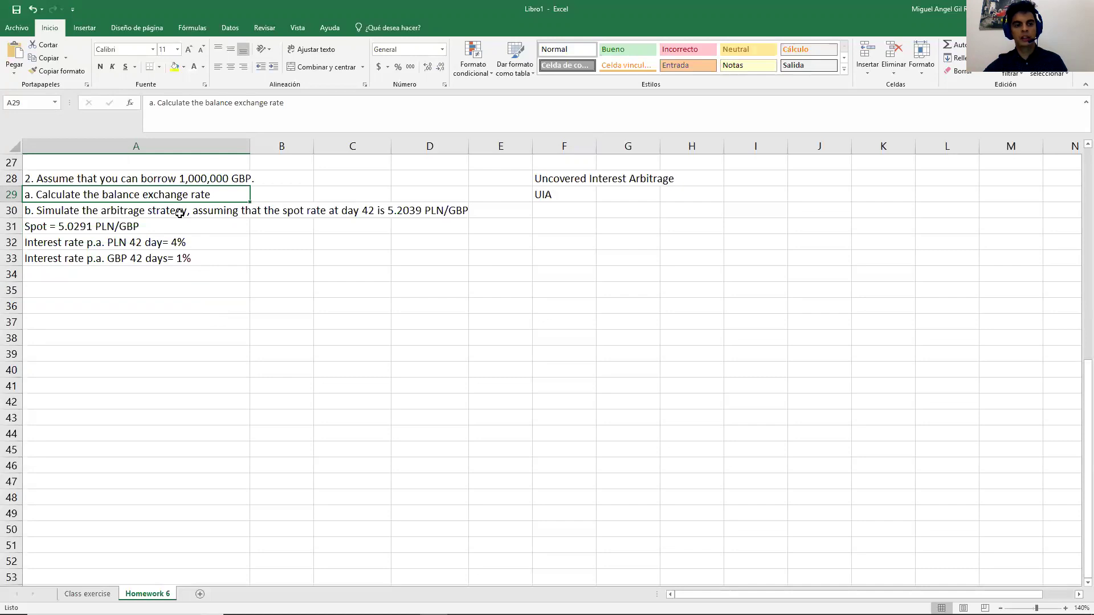
click(185, 214)
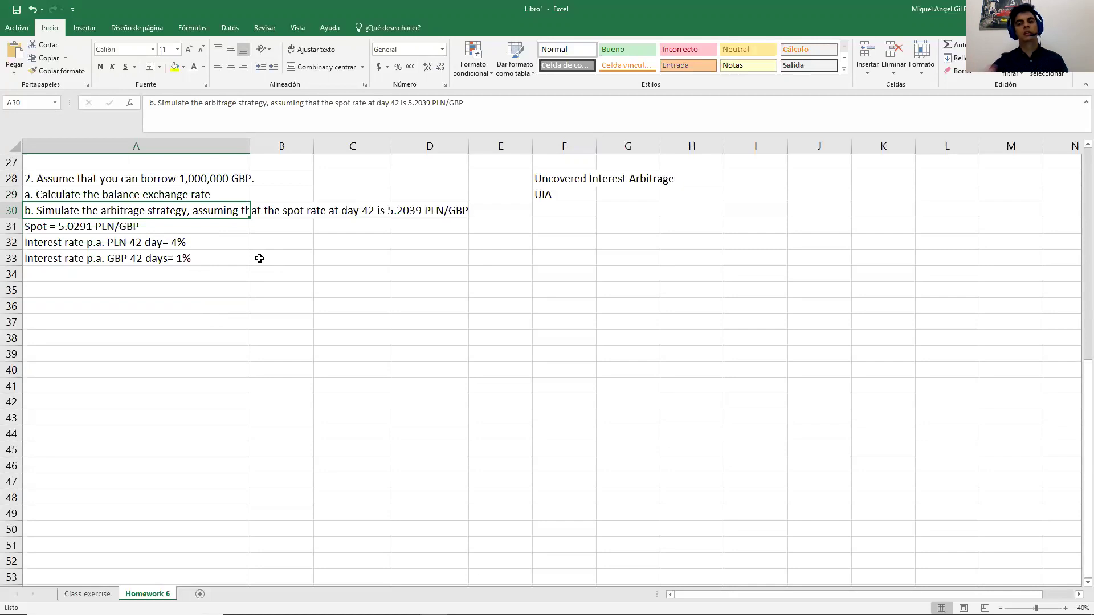
click(400, 212)
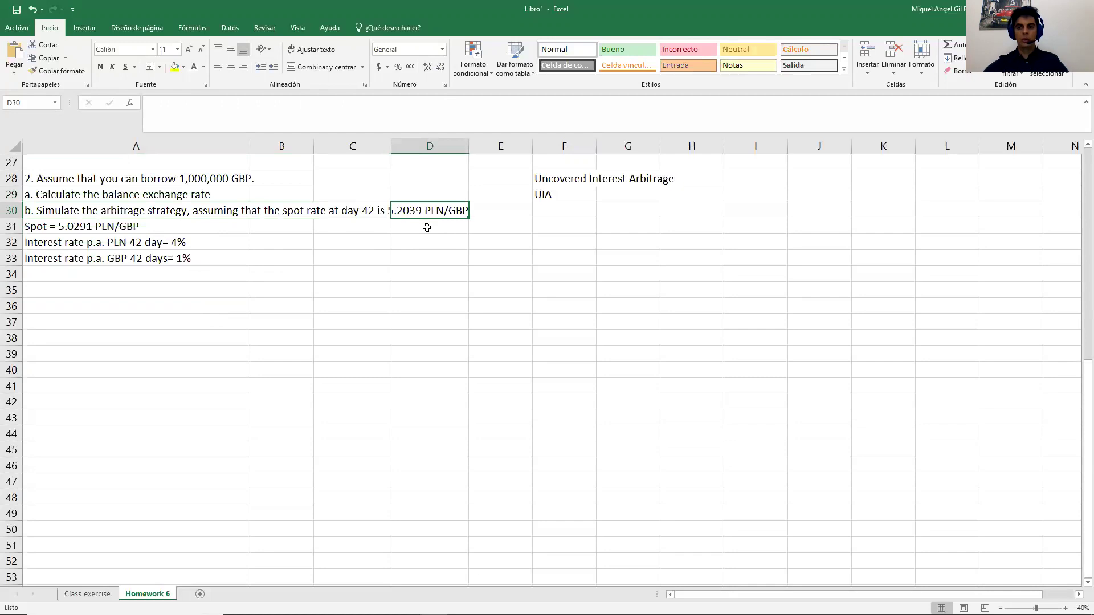
click(345, 212)
click(171, 212)
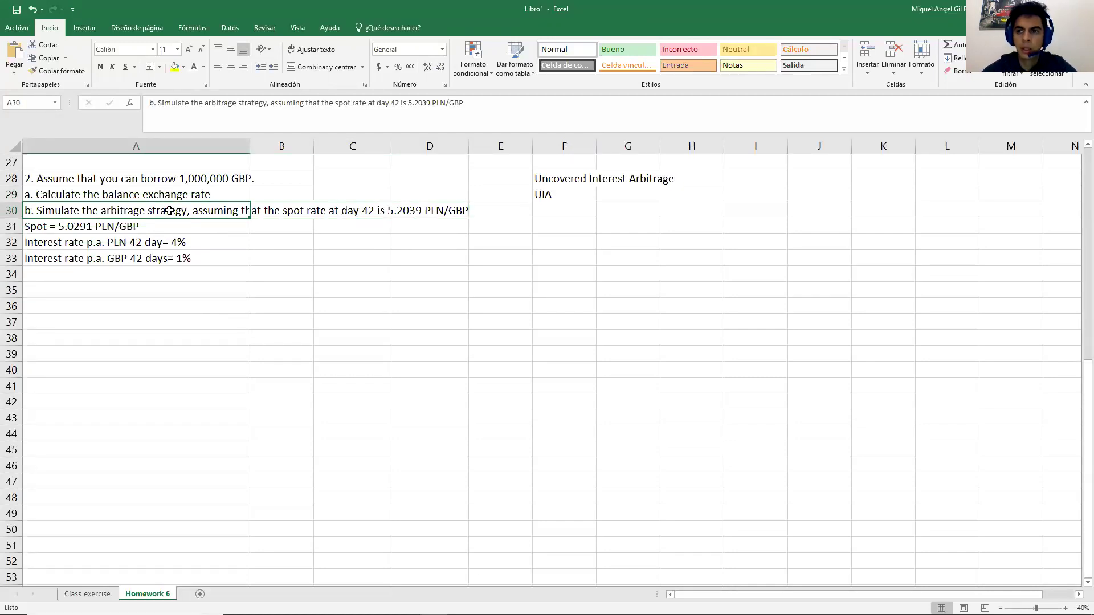
Enter the borrowed amount 1,000,000 in A35, its currency GBP in B35 and the arrow "-->" in C35
click(122, 293)
text(1,000,000)
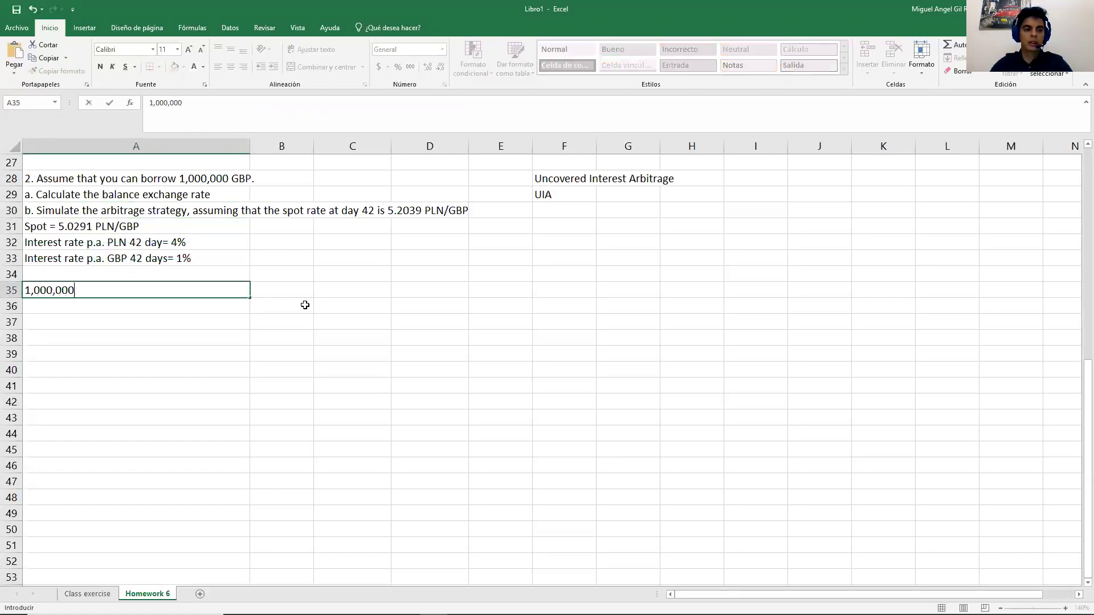
key(Tab)
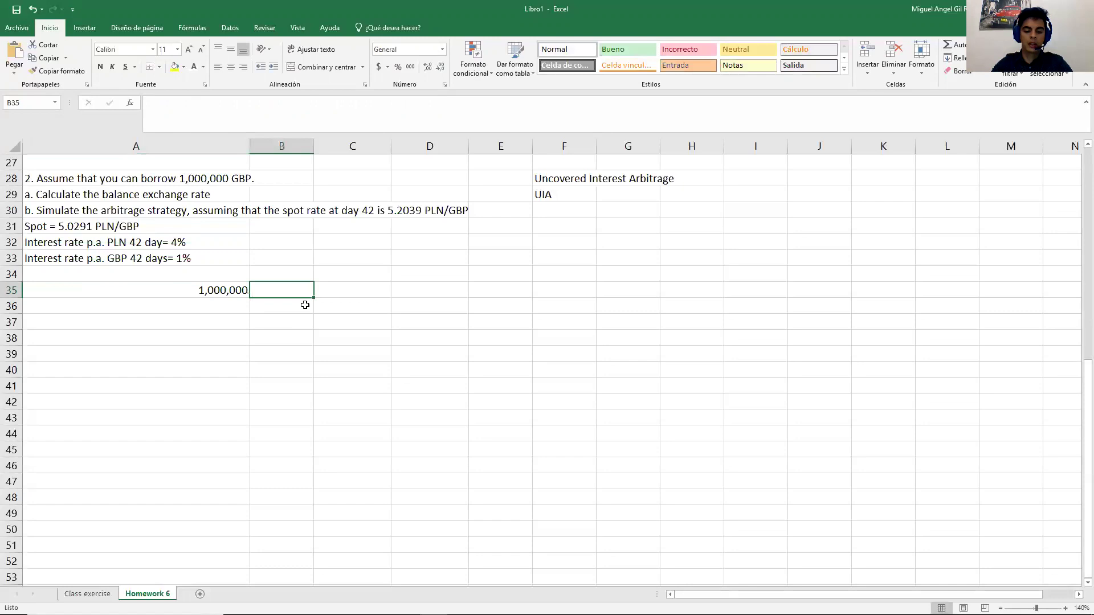
text(GBP)
key(Return)
key(Up)
key(Right)
key(Right)
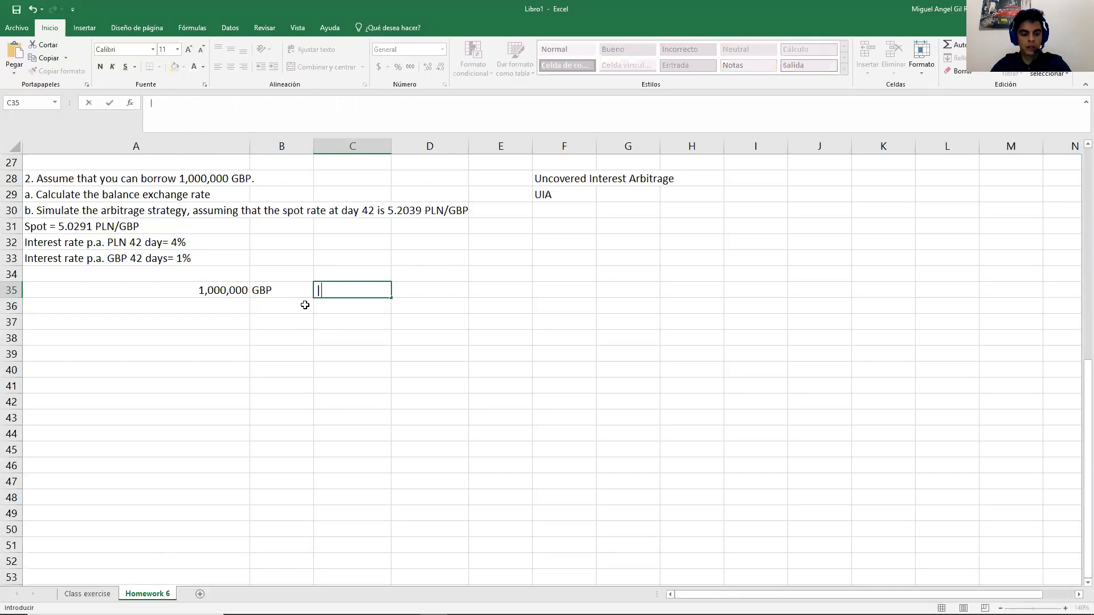
text('-->)
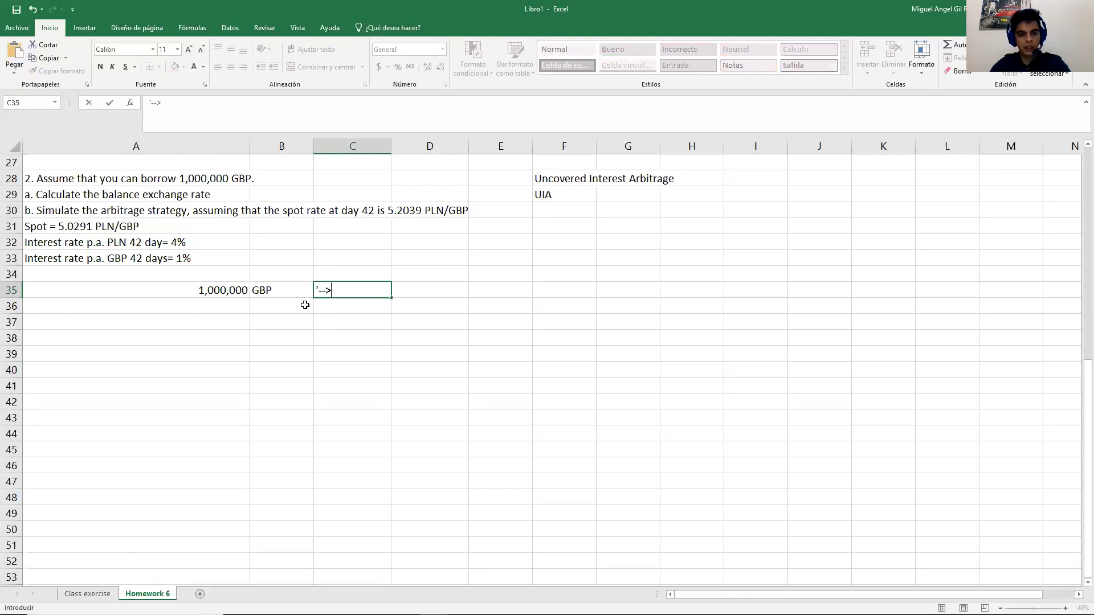
key(Tab)
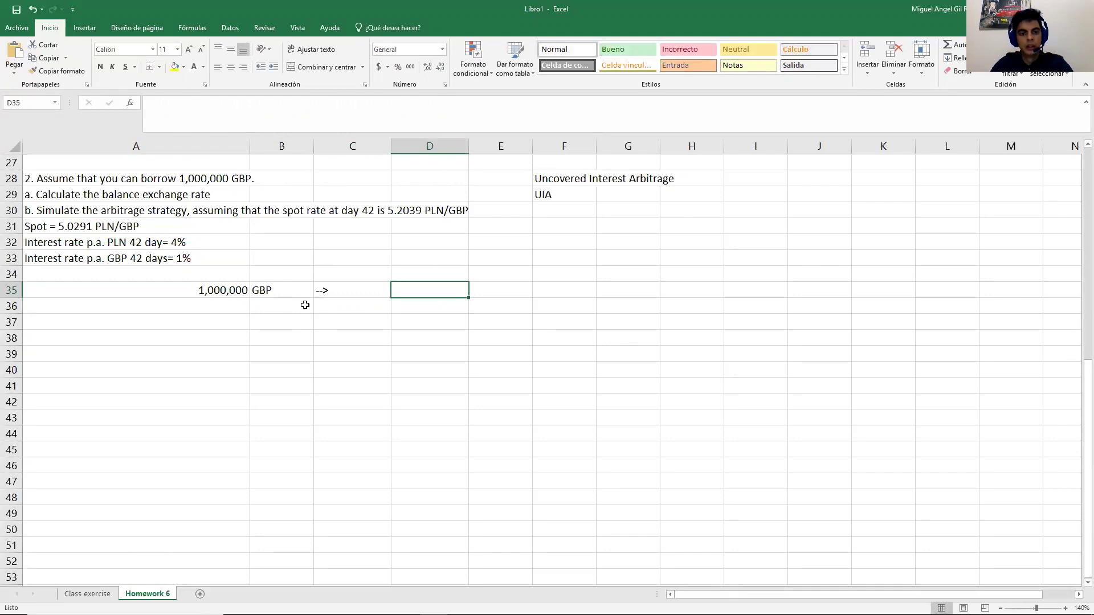
Calculate the 42-day GBP loan repayment in D35 with the formula =A35*(1+(0.01*42/360))
text(=)
key(Left)
key(Left)
key(Left)
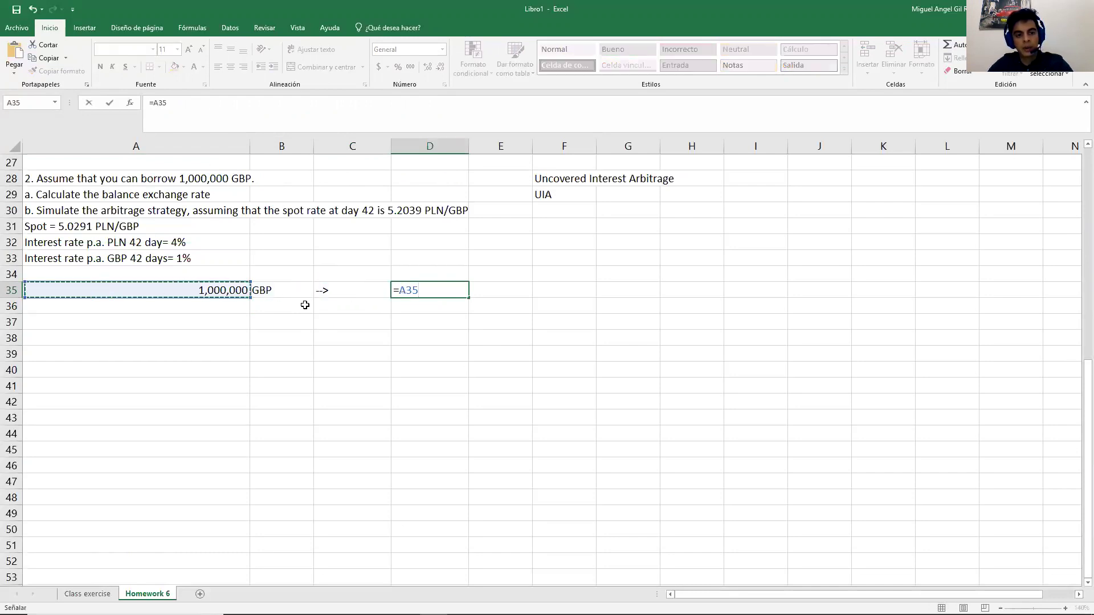
text(*)
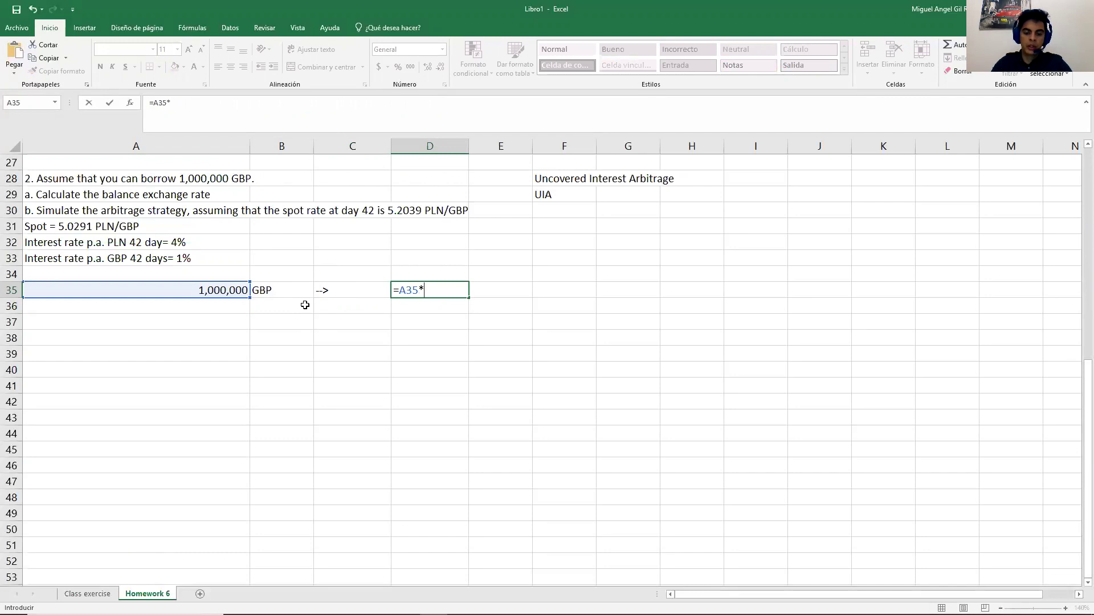
text((1+()
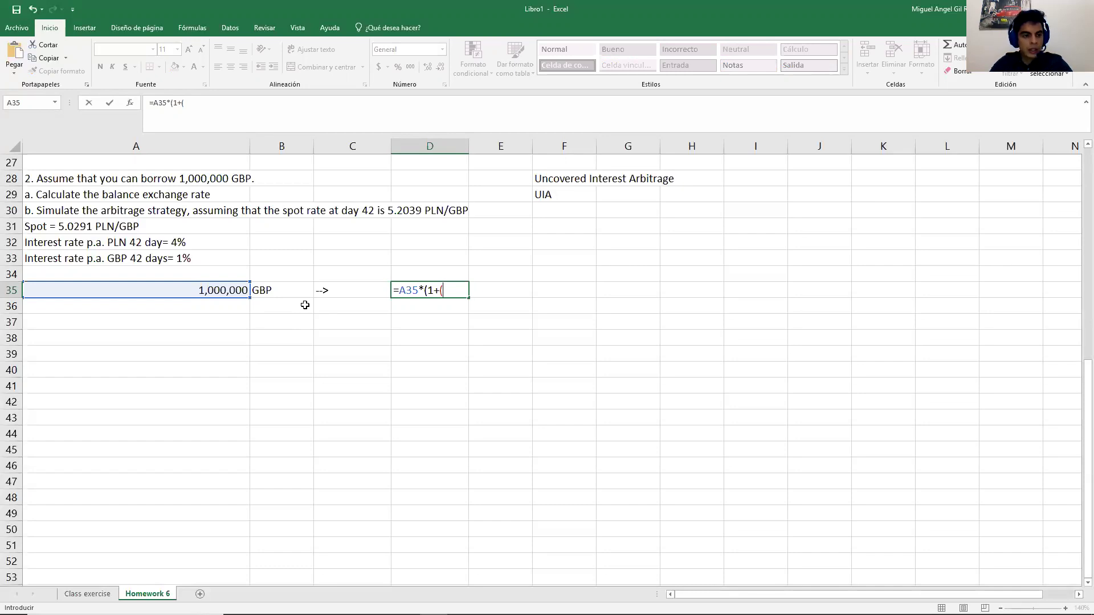
text(0.01*)
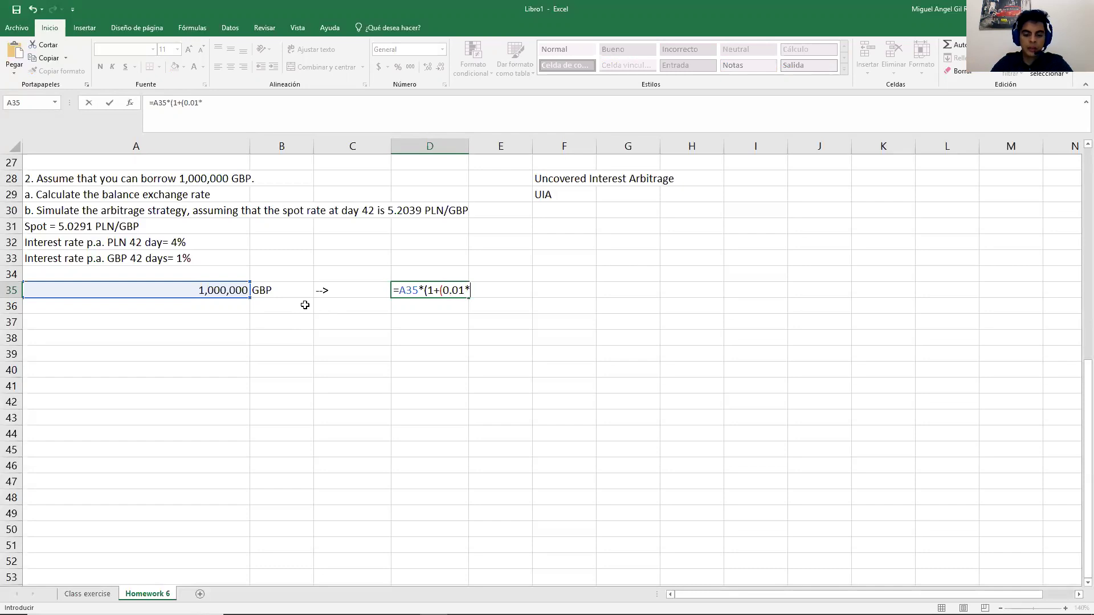
text(42/6)
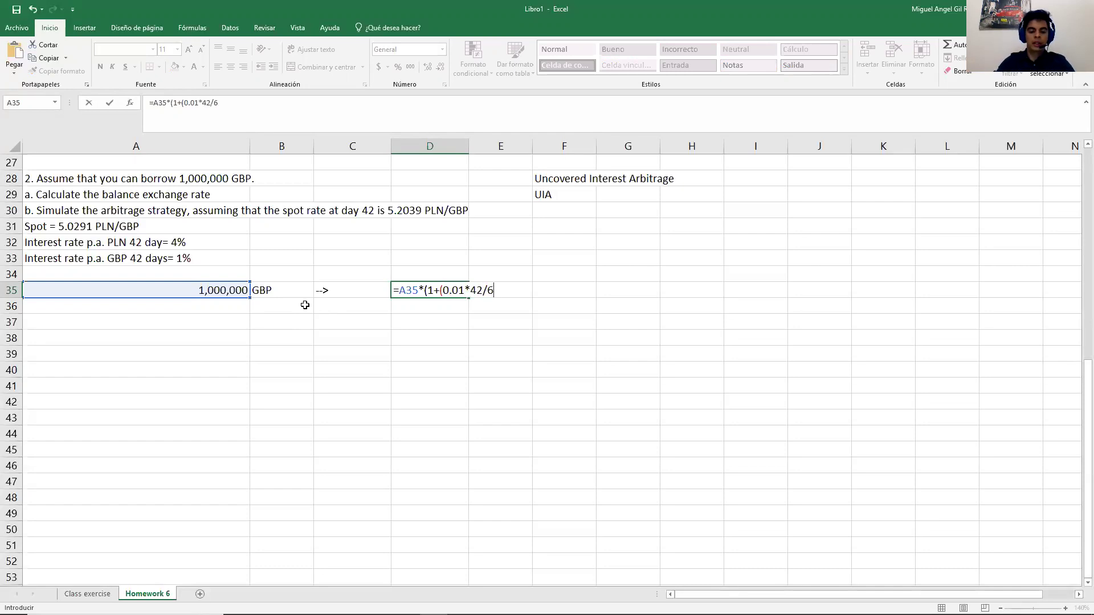
key(BackSpace)
text(360)
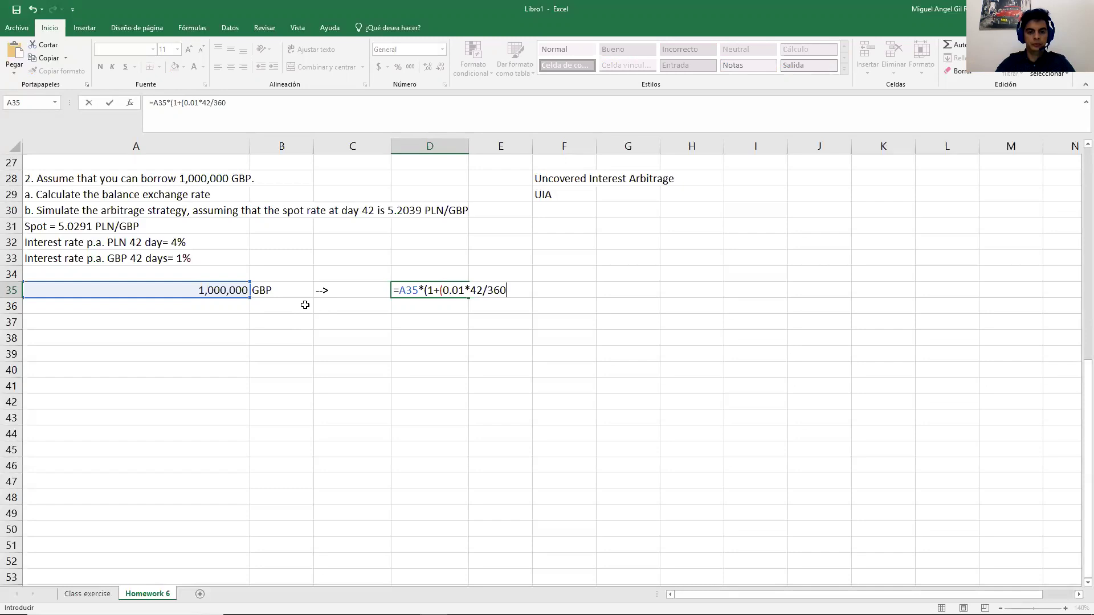
text()))
key(Return)
key(Up)
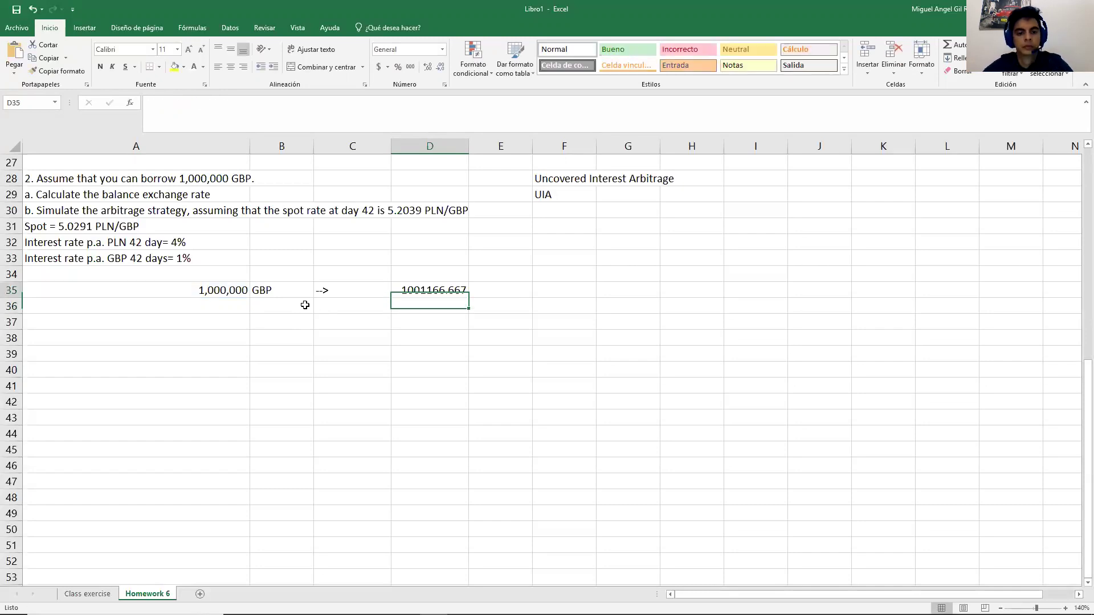
Format the repayment in D35 with thousands separators and label its currency as GBP in E35
click(410, 68)
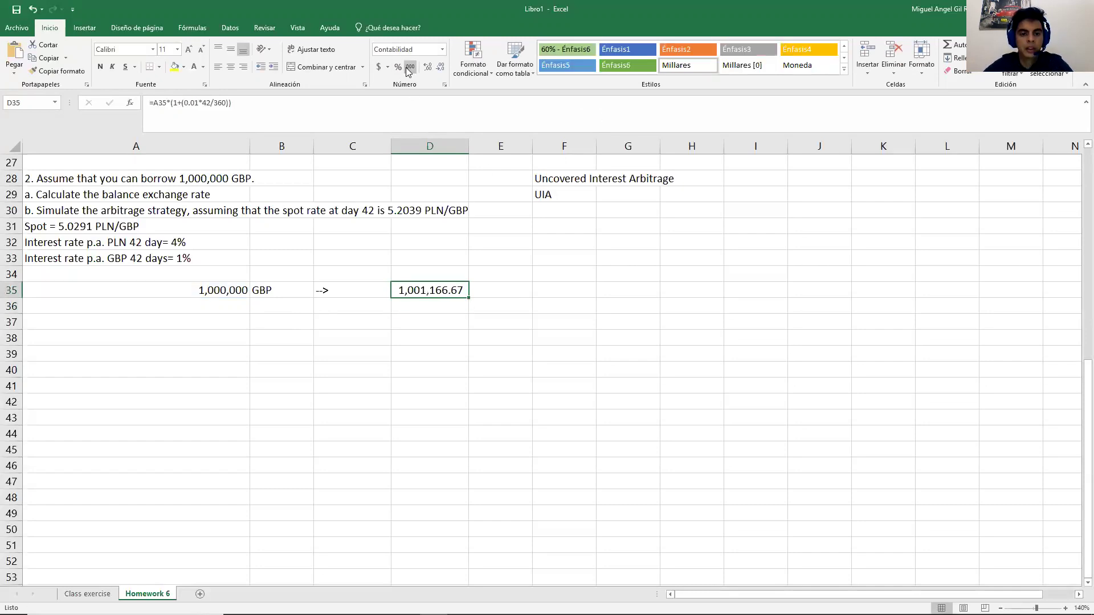
key(Right)
text(GBP)
key(Return)
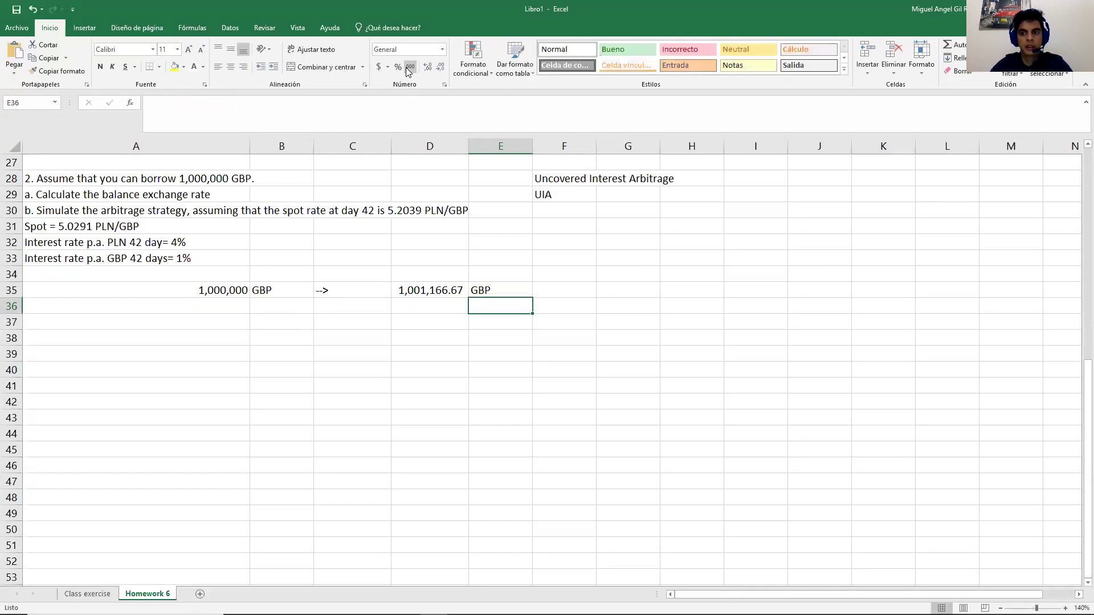
Select cell A39, four rows below the borrowed amount
key(Left)
key(Left)
key(Left)
key(Left)
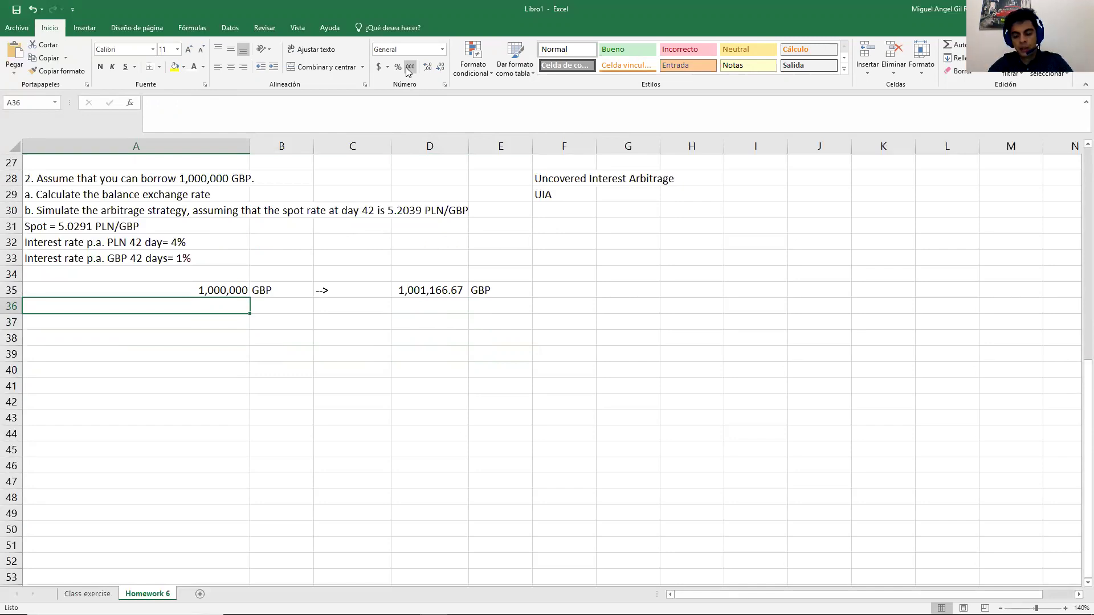
key(Down)
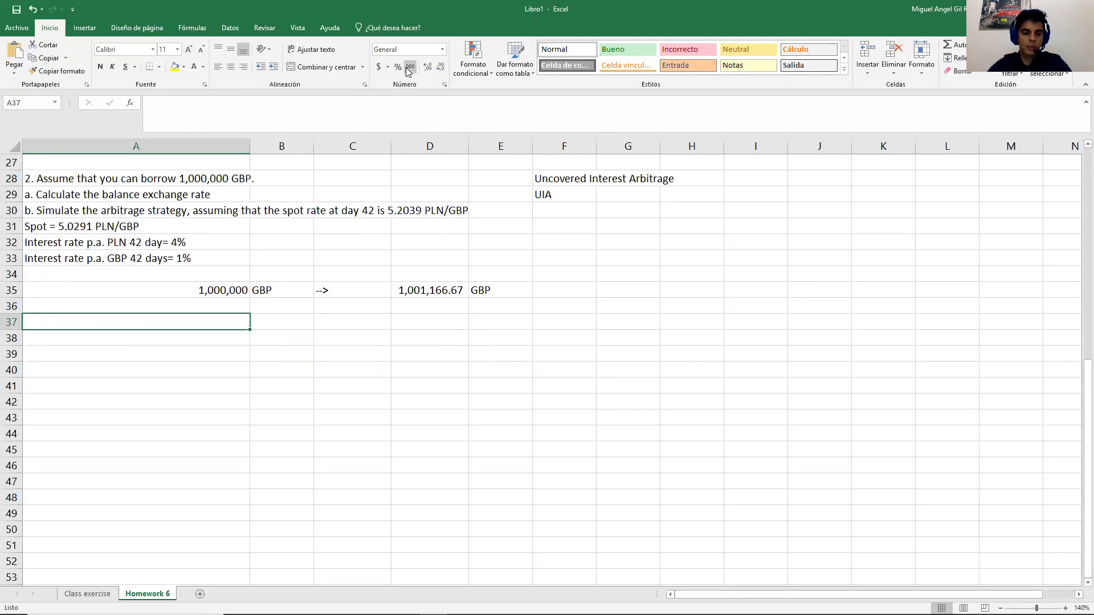
key(Down)
key(Down)
text())
key(Up)
key(Up)
key(Up)
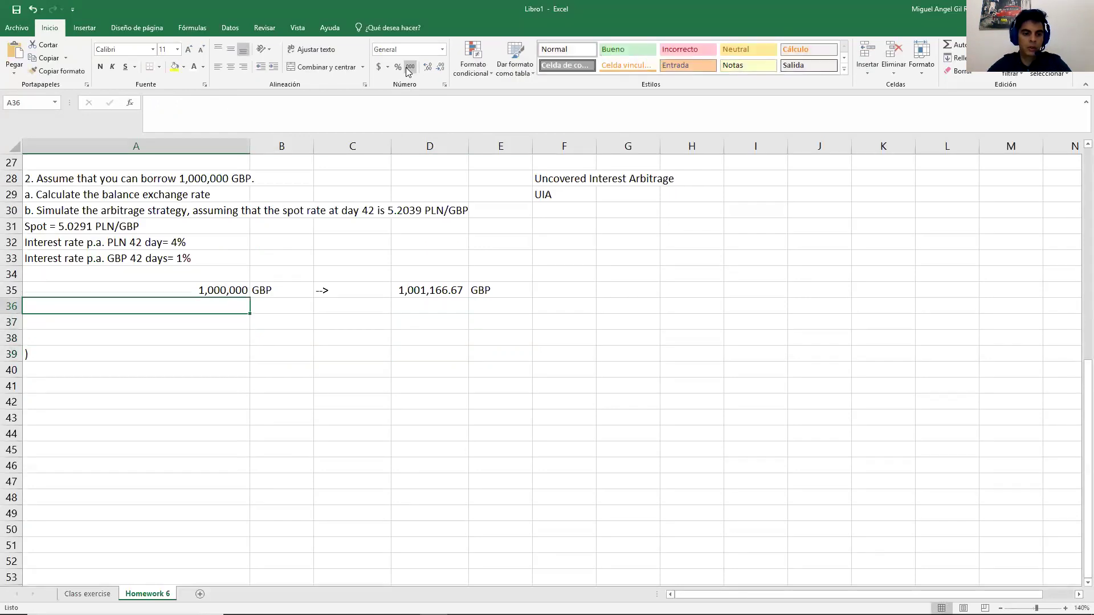
key(Down)
key(Down)
key(Down)
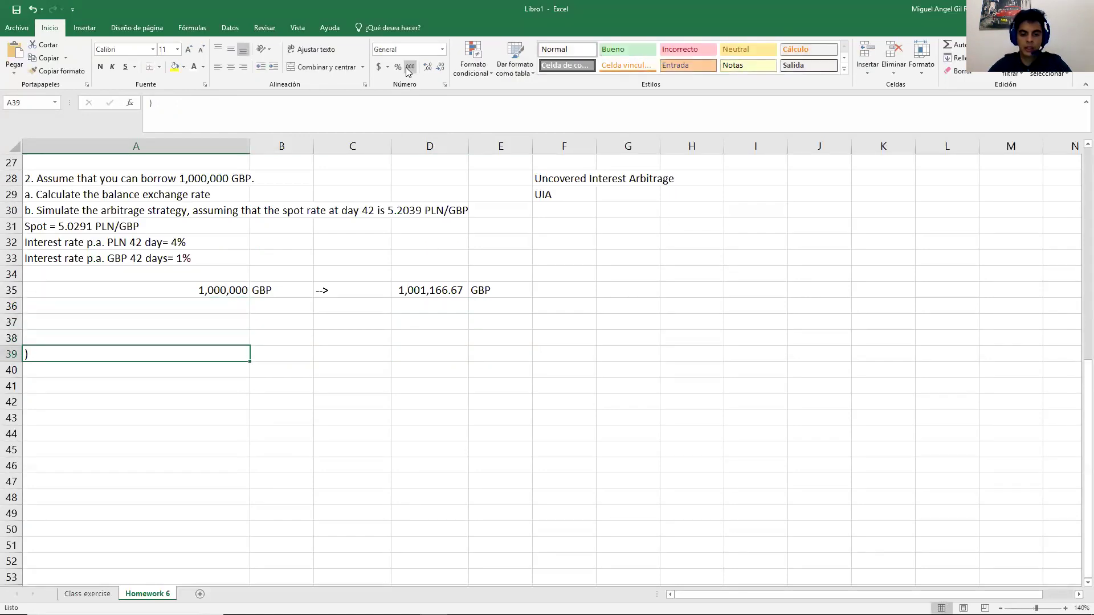
Convert the borrowed GBP to PLN at the spot rate in A39 with the formula =A35*5.0291
text(=)
key(Up)
key(Up)
key(Up)
key(Up)
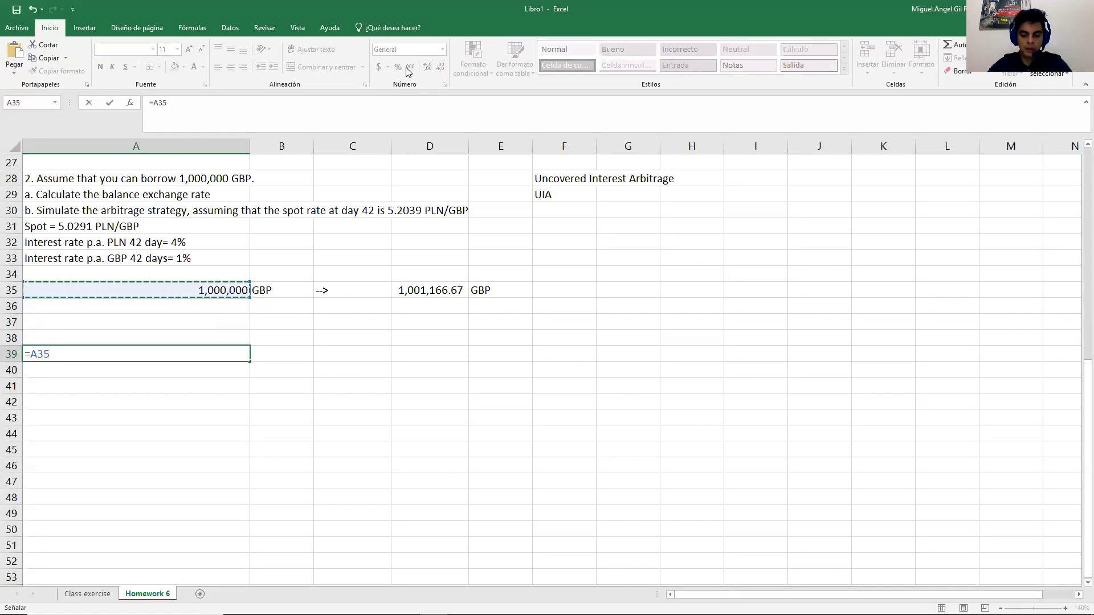
text(*)
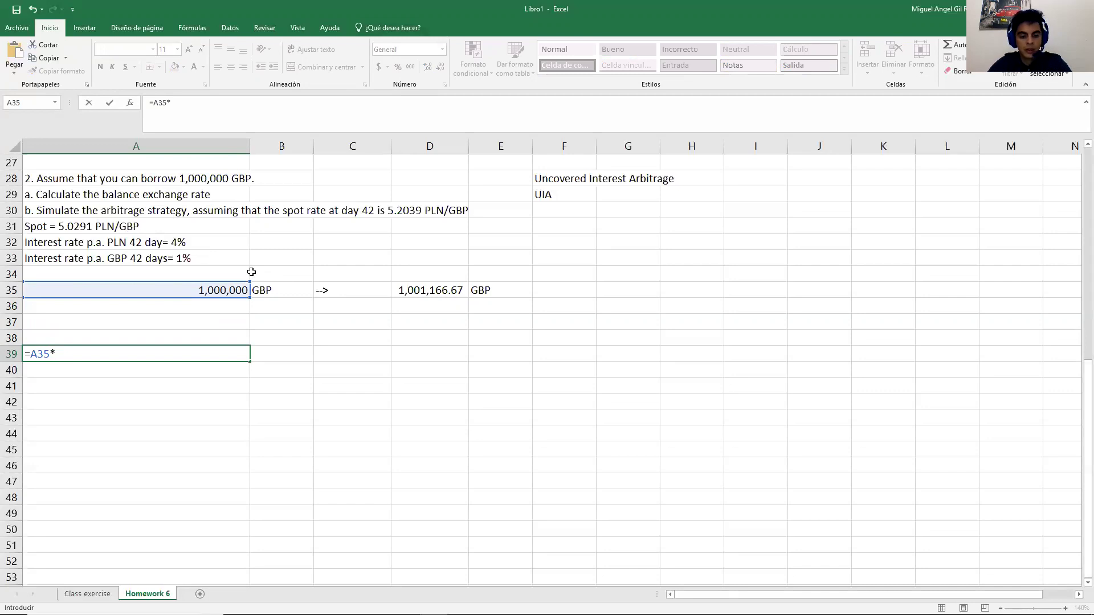
text(5.0.)
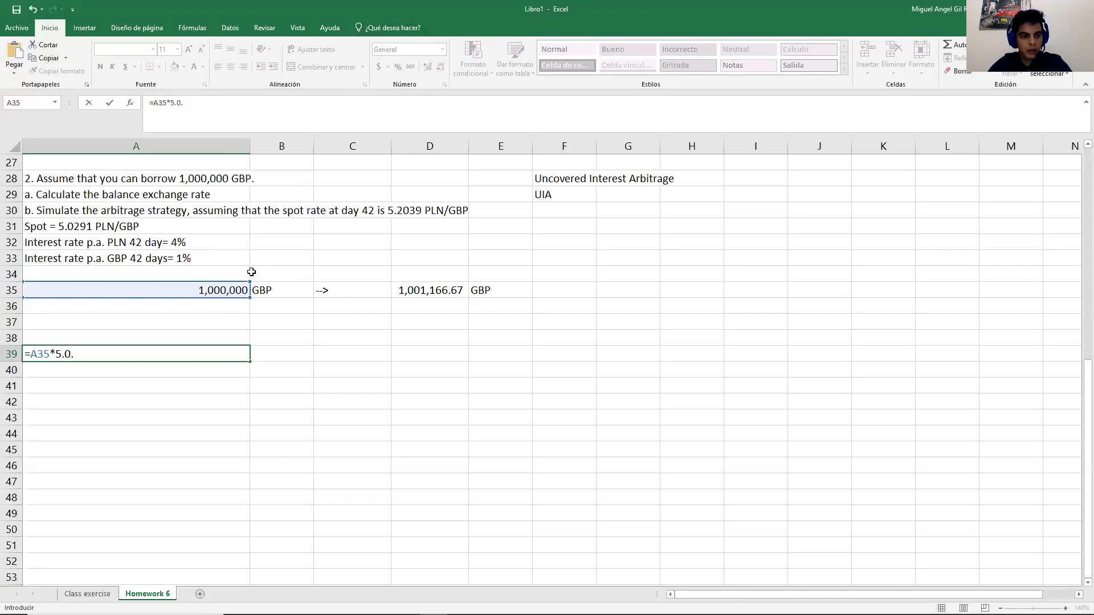
key(BackSpace)
key(BackSpace)
text(02)
key(Return)
Format the PLN amount in A39 with thousands separators and label its currency as PLN in B39
key(Up)
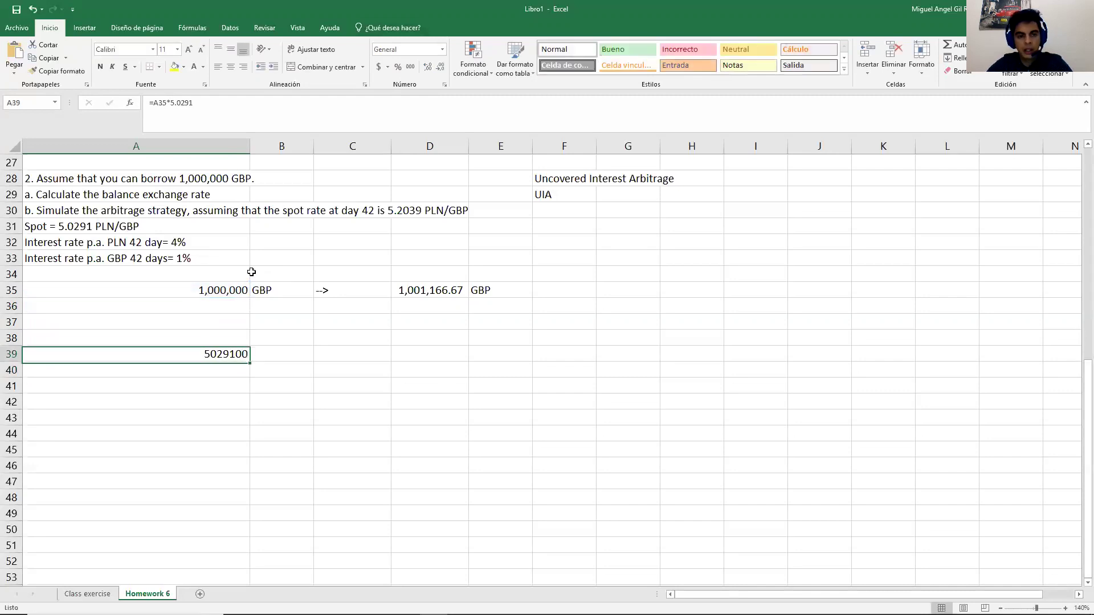
click(409, 69)
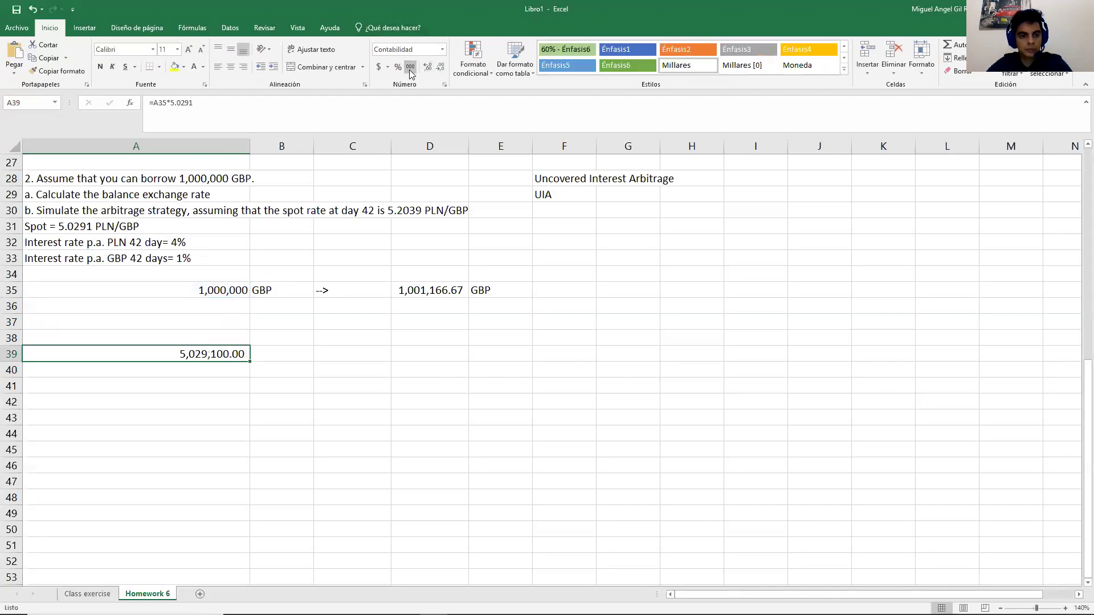
key(Right)
text(PL)
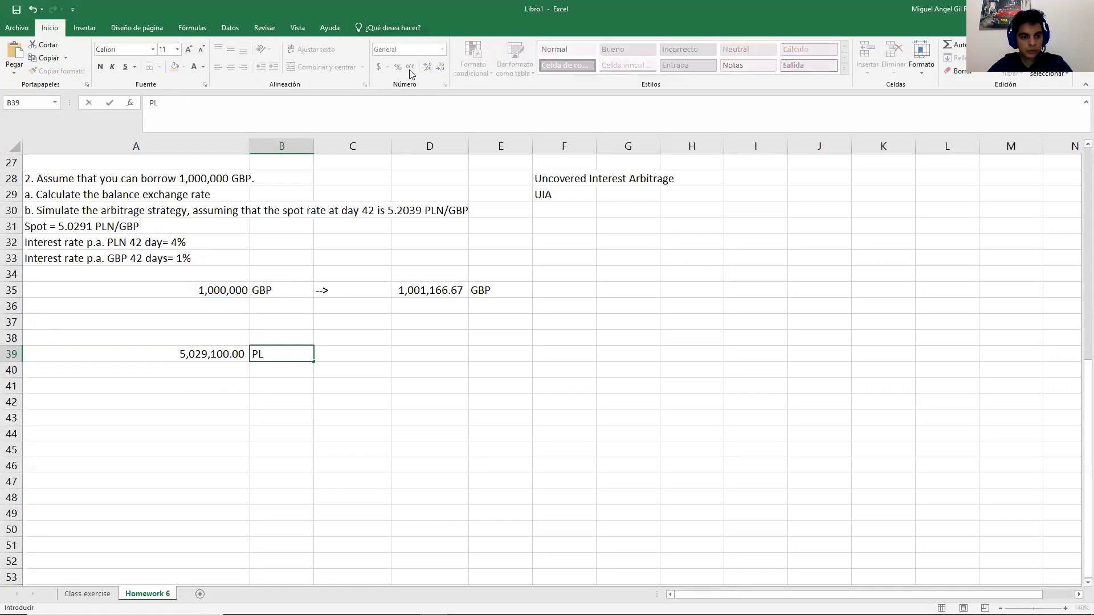
text(N)
key(Return)
Copy the arrow "-->" from C35 into C39
key(Right)
key(Up)
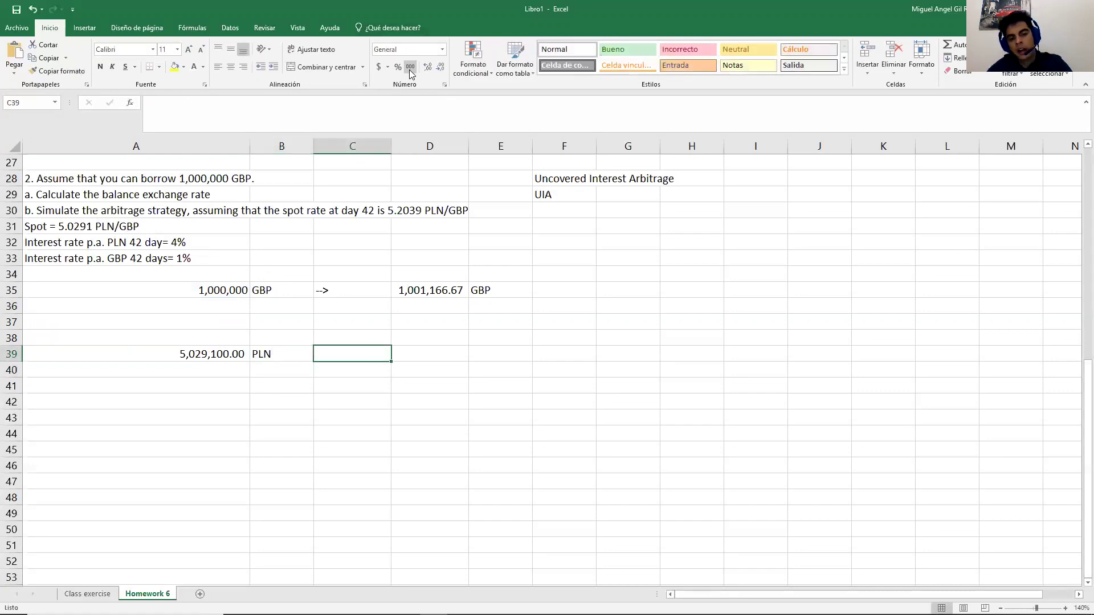
key(Up)
key(Up)
key(Up)
key(Up)
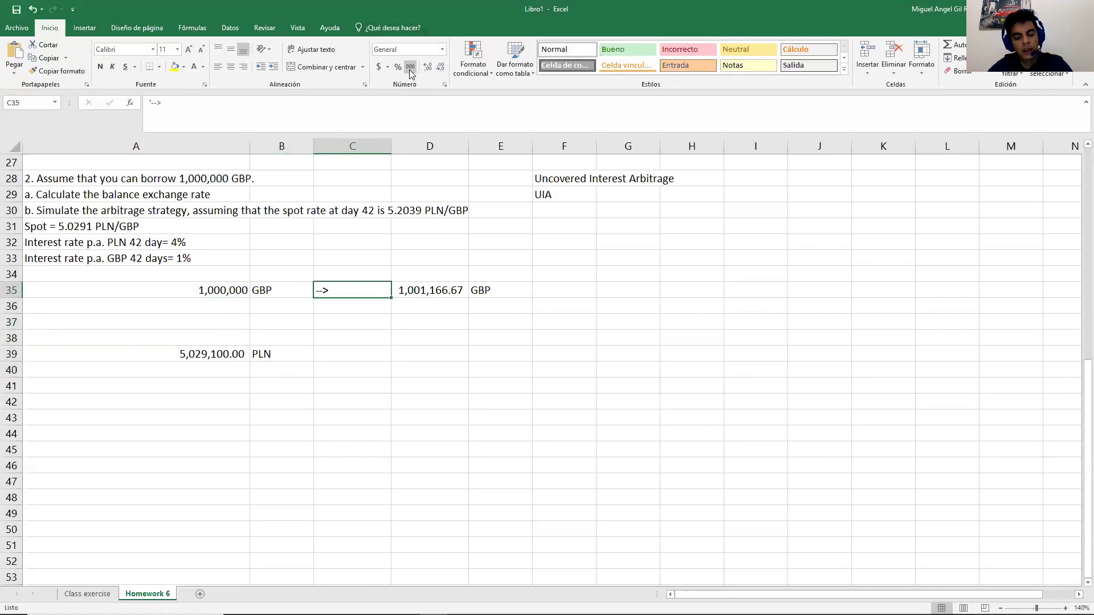
key(ctrl+c)
key(Down)
key(Down)
key(Down)
key(Down)
key(Return)
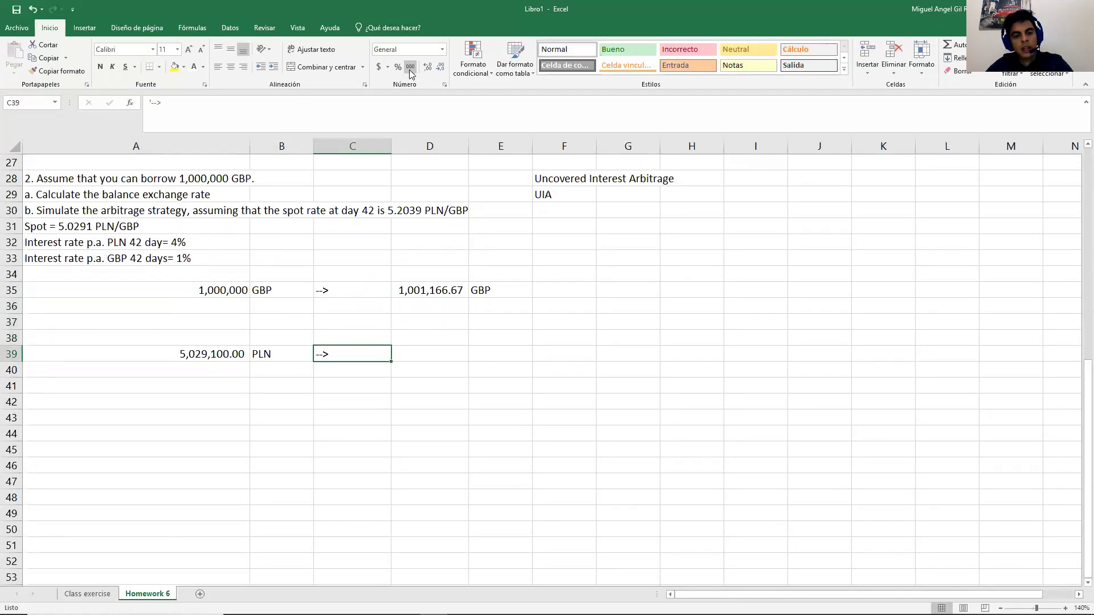
Calculate the 42-day PLN deposit proceeds in D39 with the formula =A39*(1+(0.04*42/360))
key(Right)
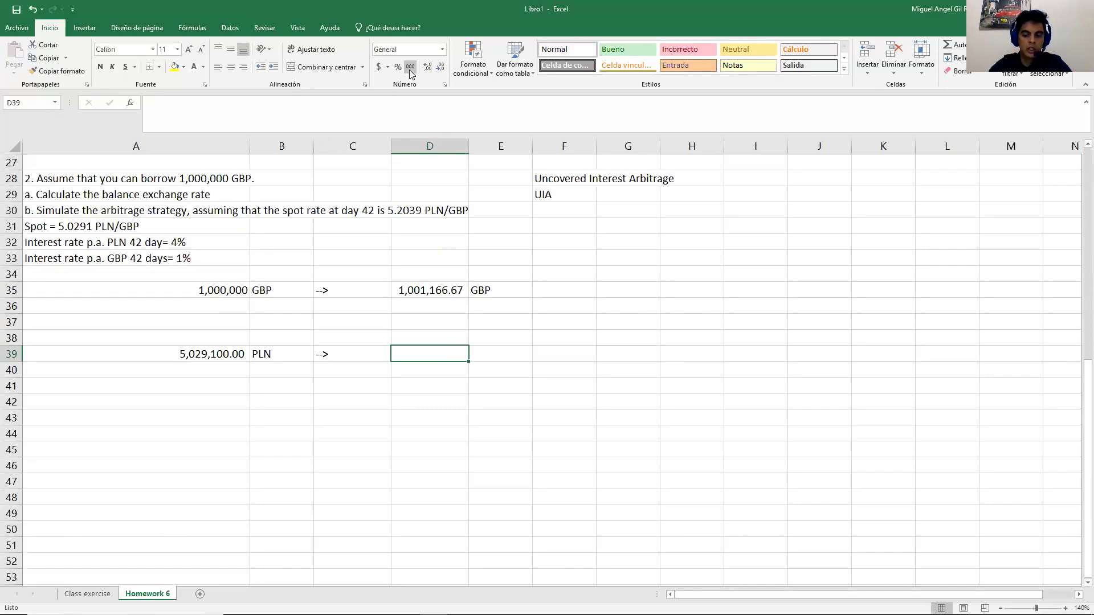
text(=)
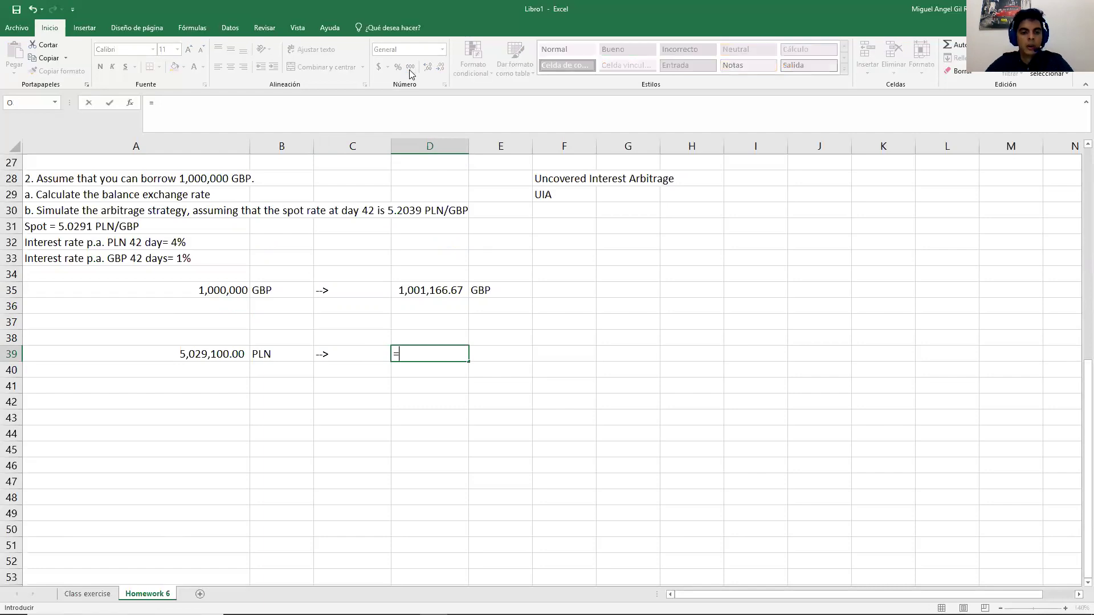
key(Left)
key(Left)
key(Left)
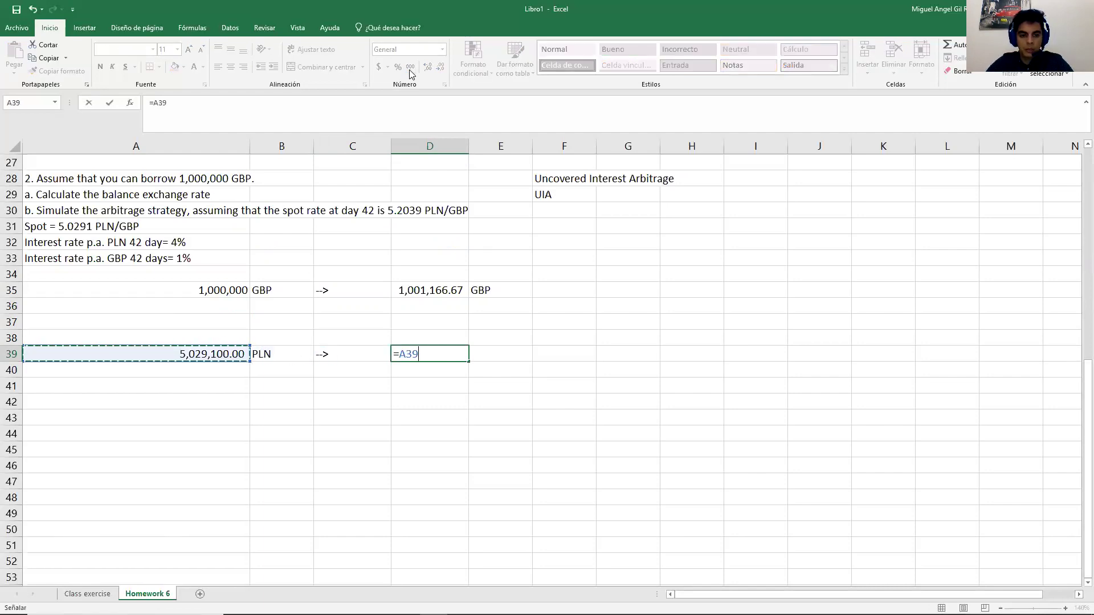
text(*()
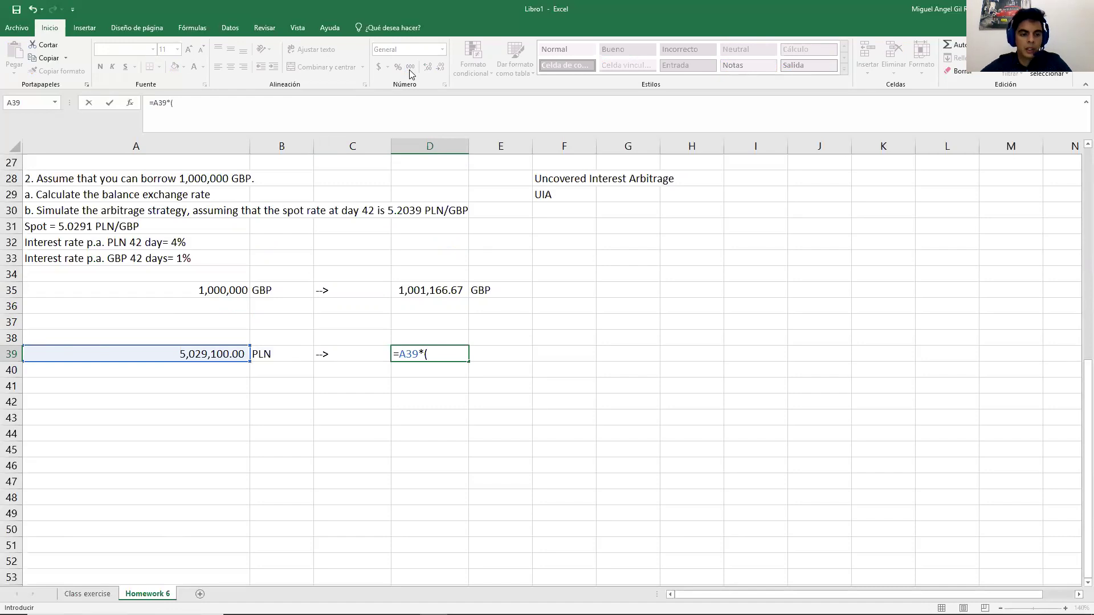
text(1)
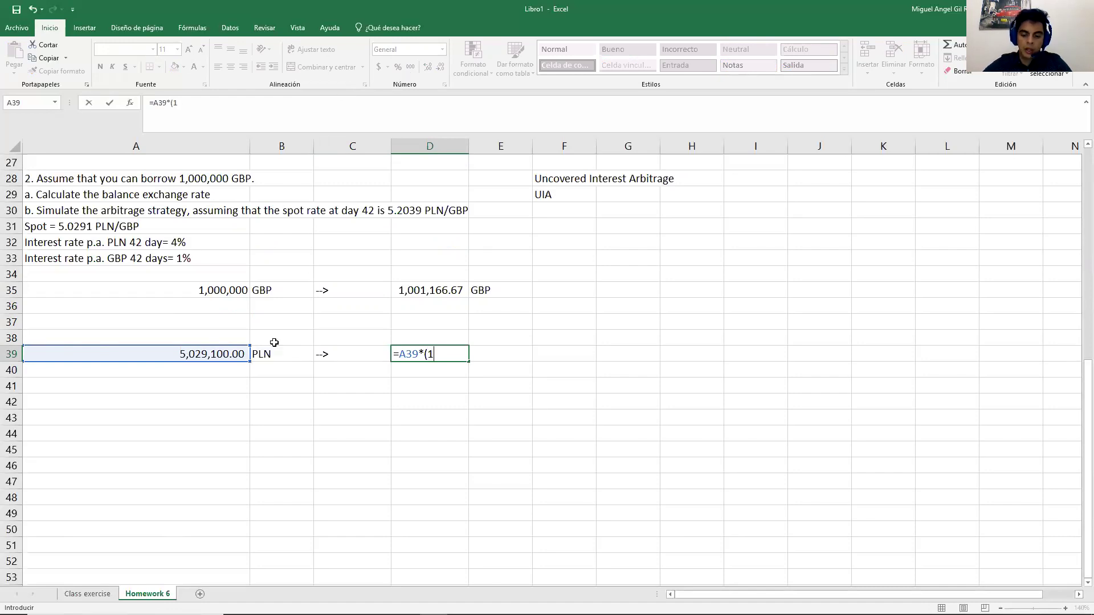
text(+()
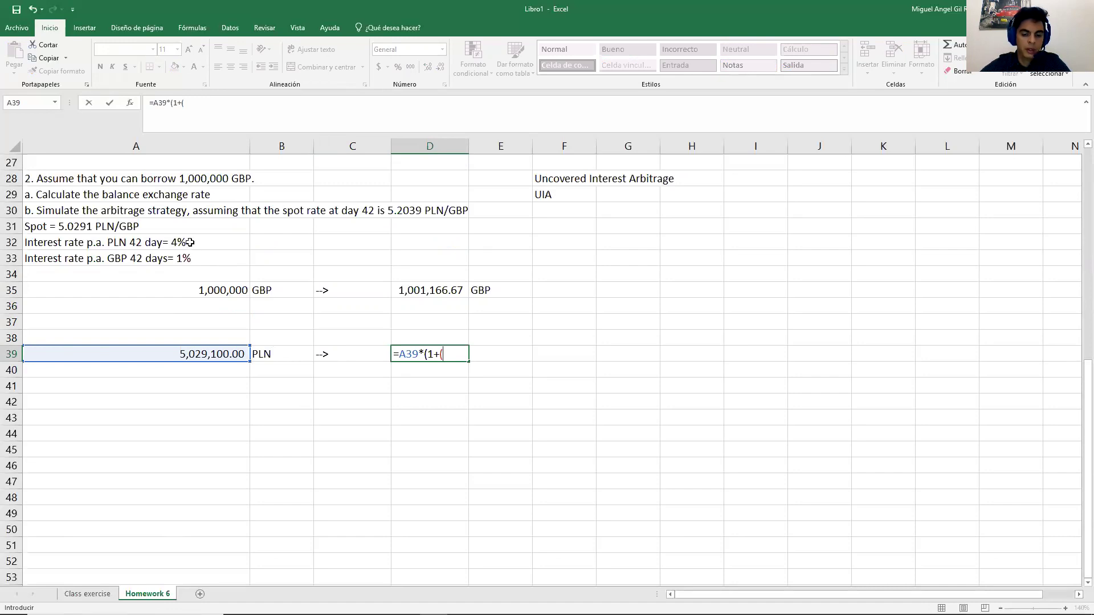
text(0.04)
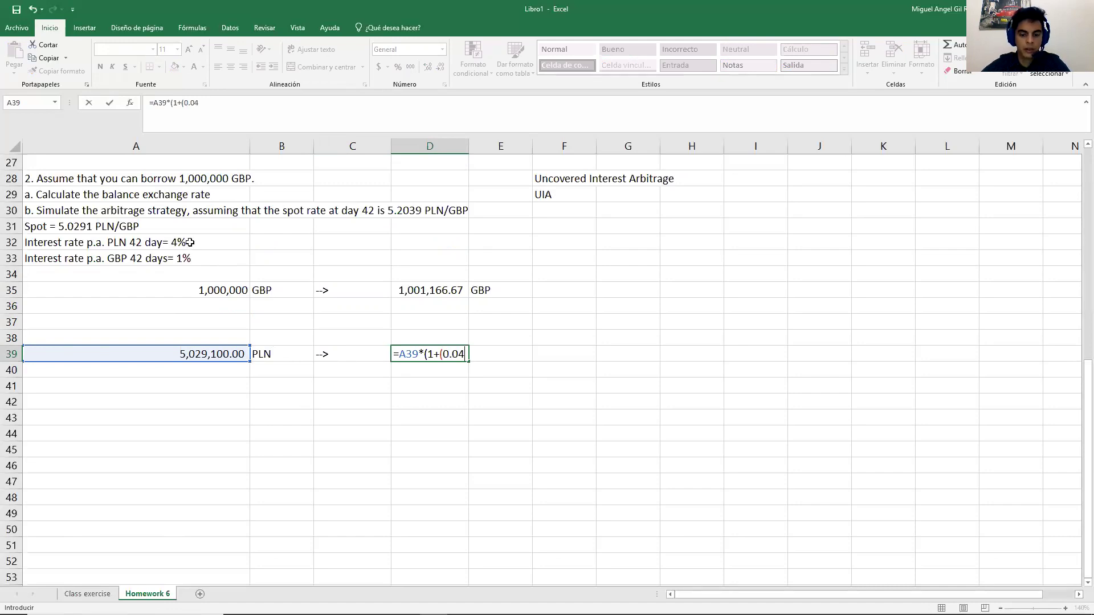
text(*42)
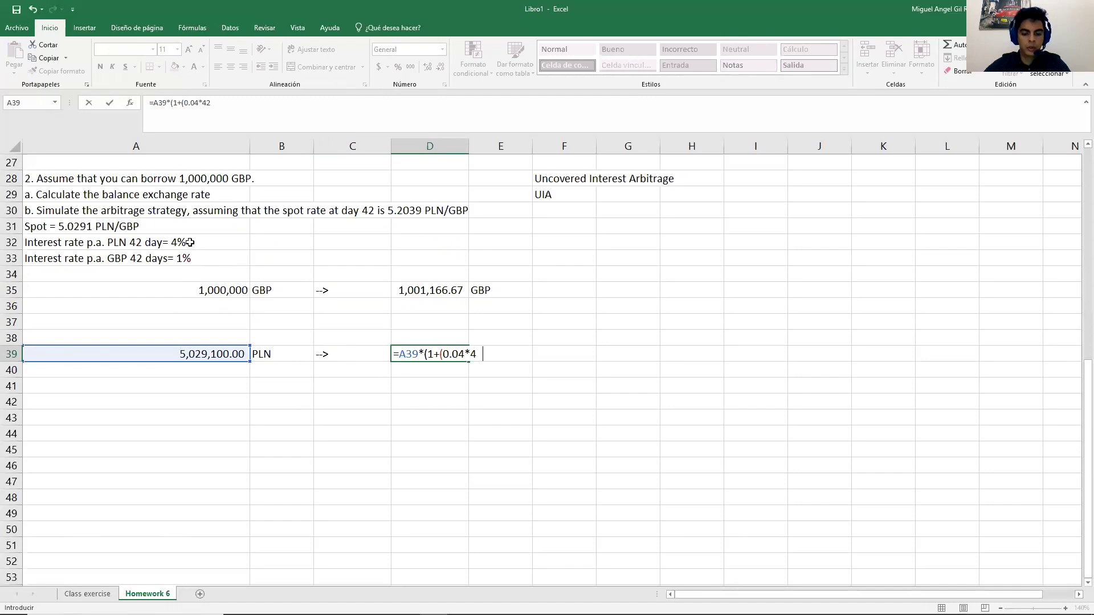
text(/360)
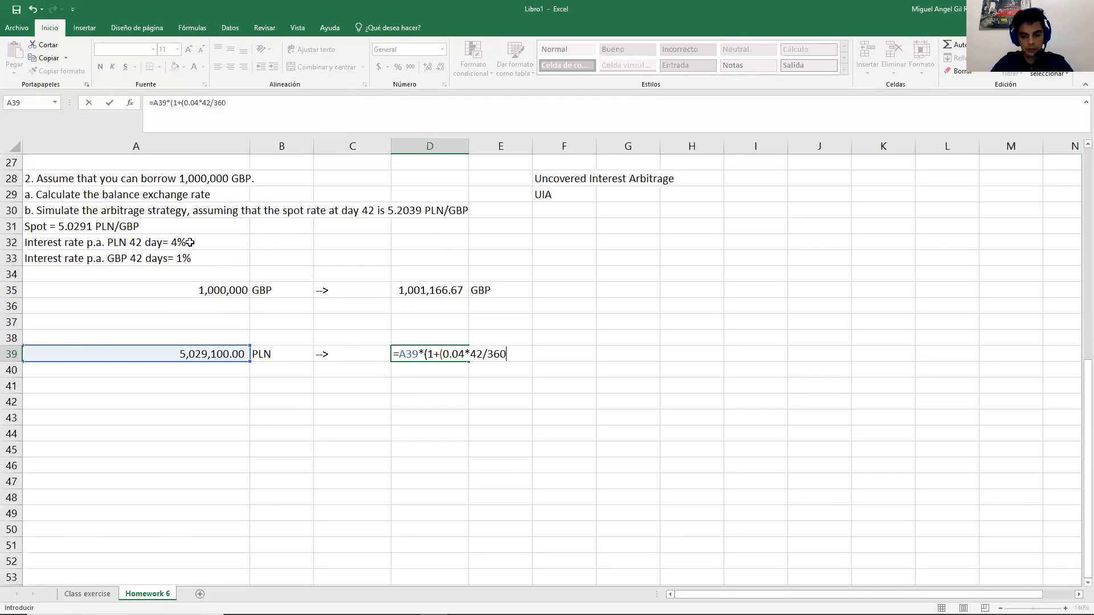
text()))
key(Return)
Format the PLN proceeds in D39 with thousands separators and label their currency as PLN in E39
key(Up)
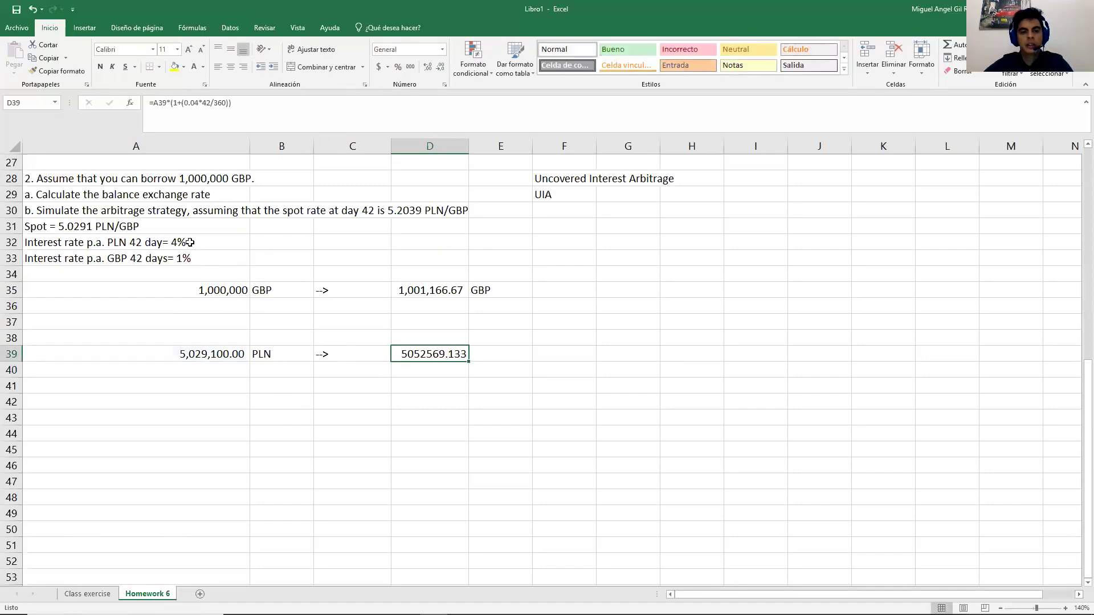
click(410, 67)
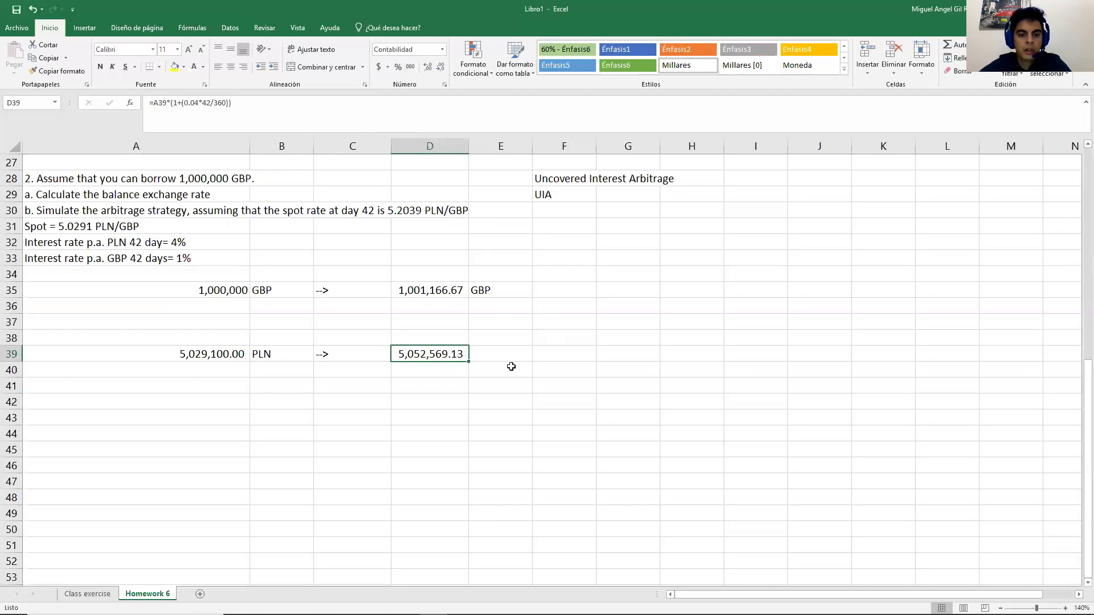
click(501, 354)
text(PLN)
key(Return)
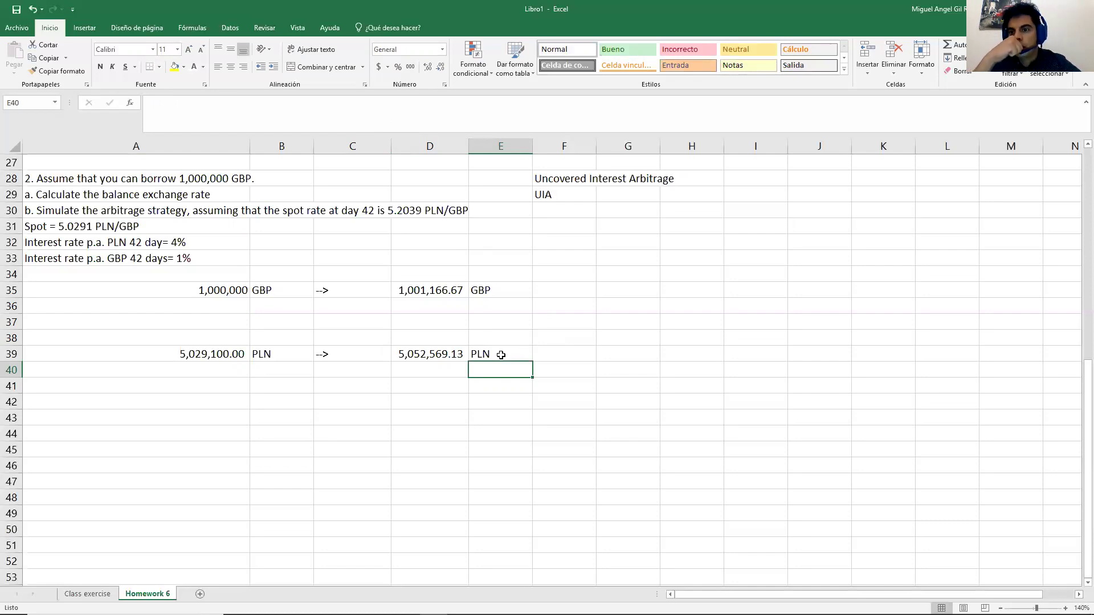
click(585, 178)
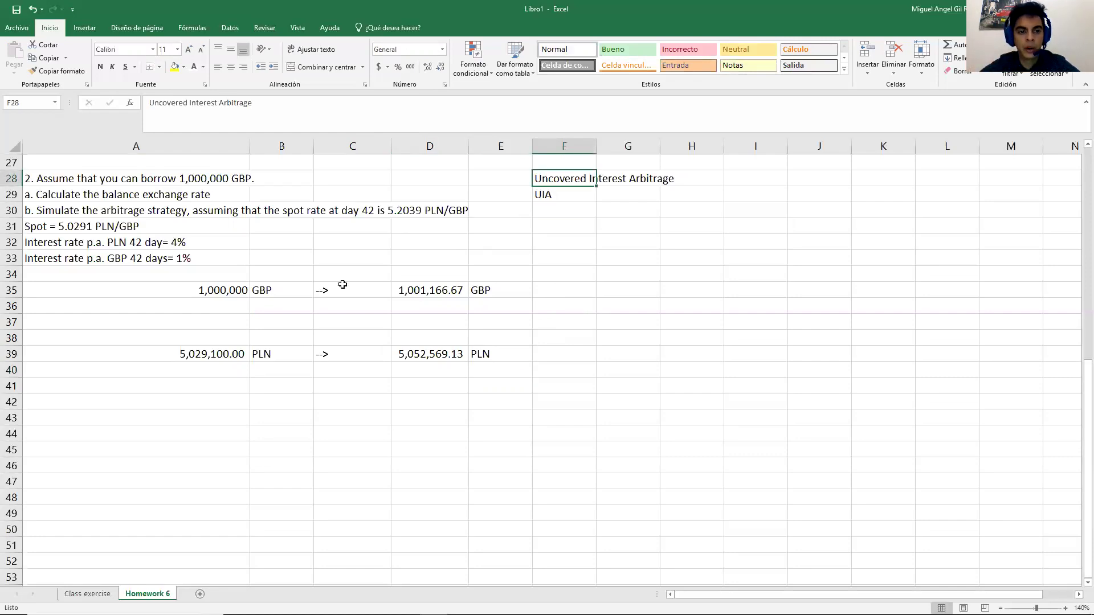
click(126, 198)
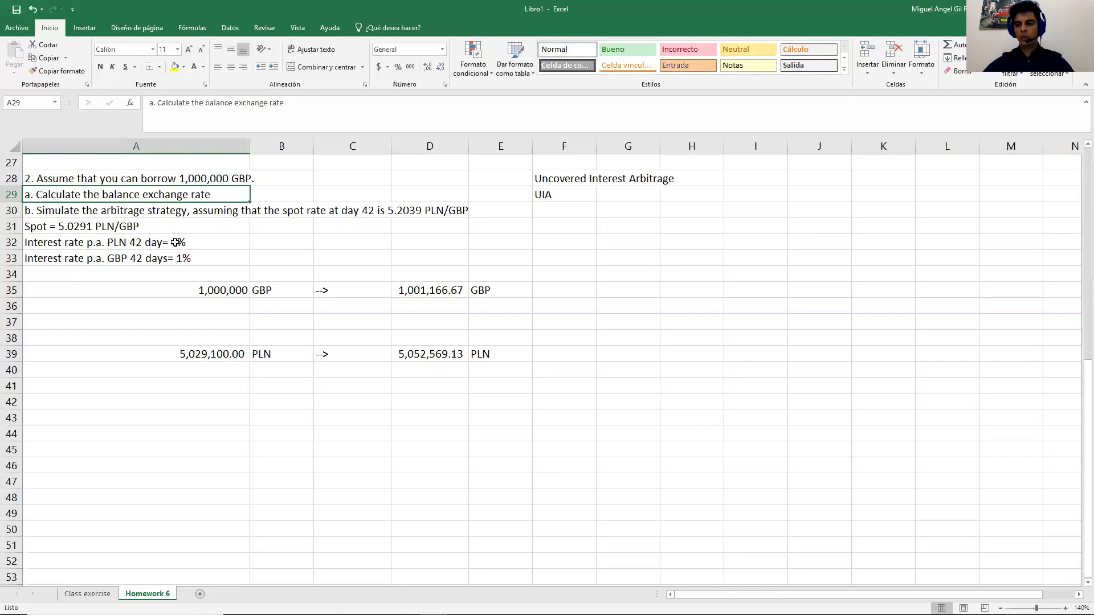
Calculate the balance exchange rate in D37 by dividing the PLN proceeds by the GBP repayment with the formula =D39/D35
click(430, 324)
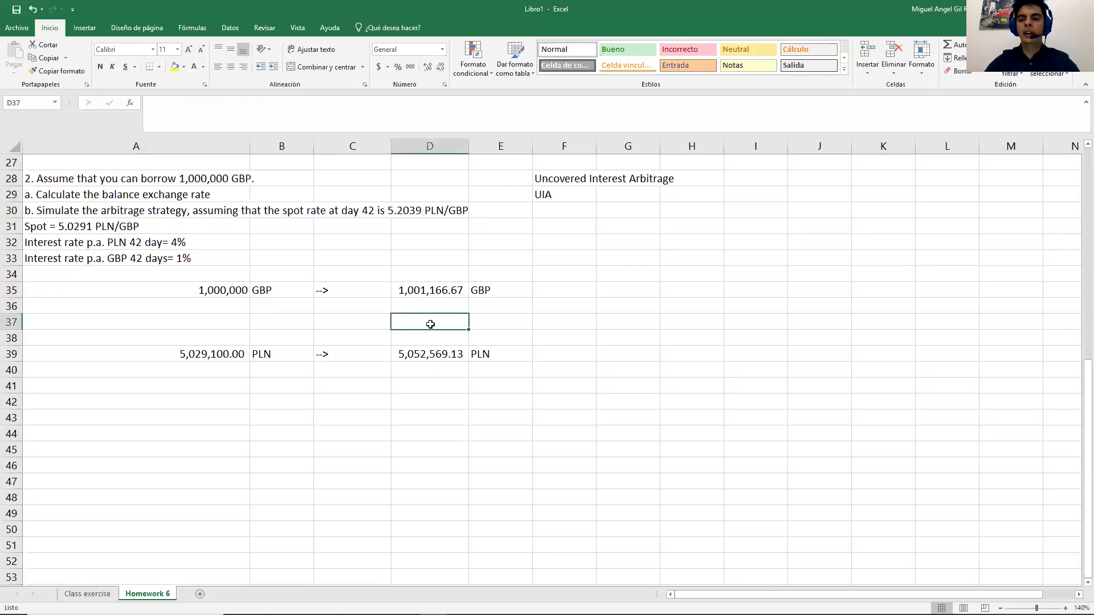
text(=)
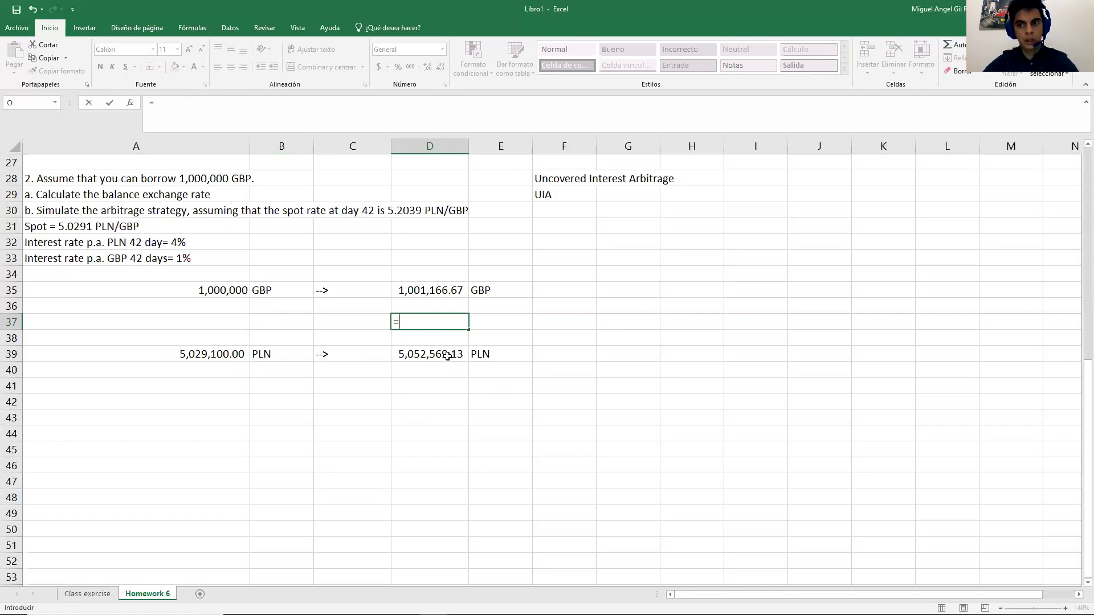
click(447, 355)
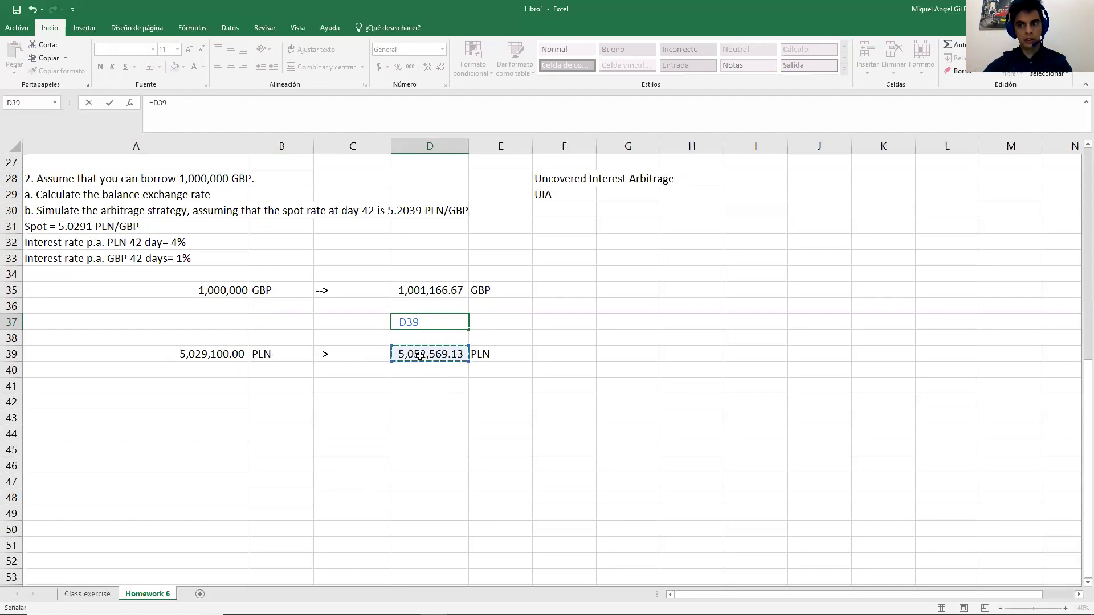
text(/)
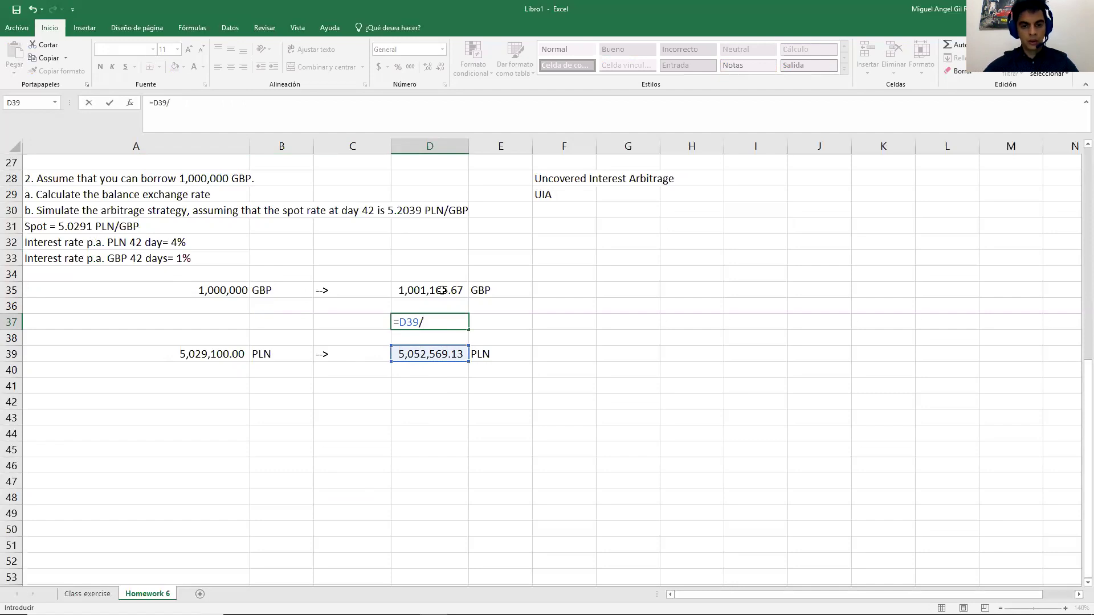
click(442, 291)
key(Return)
Label the balance exchange rate as PLN/GBP in E37 and make cells D37:E37 bold
key(Up)
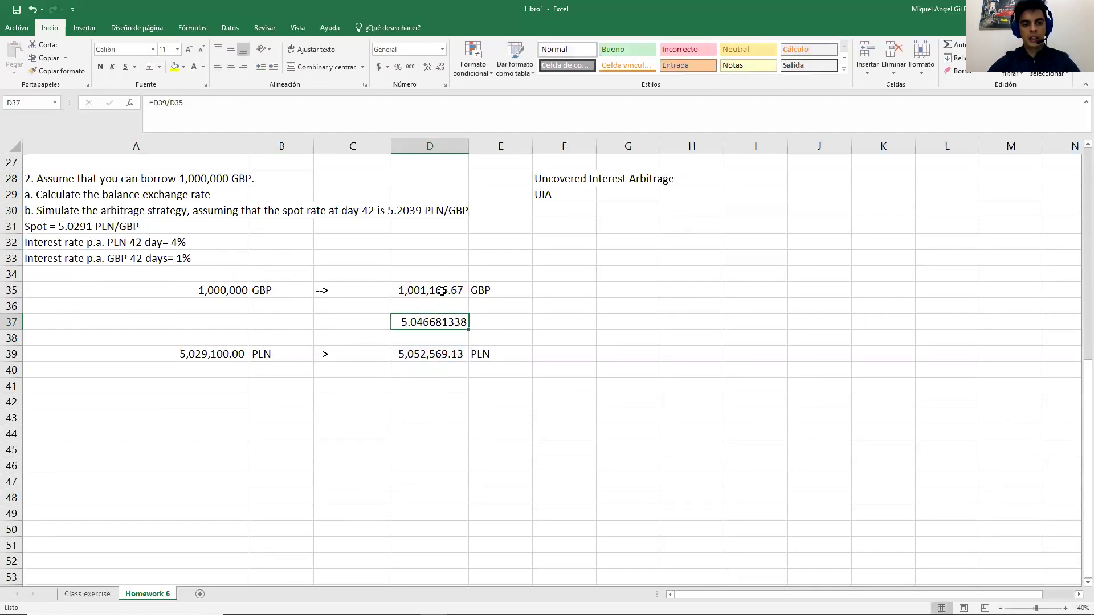
key(Right)
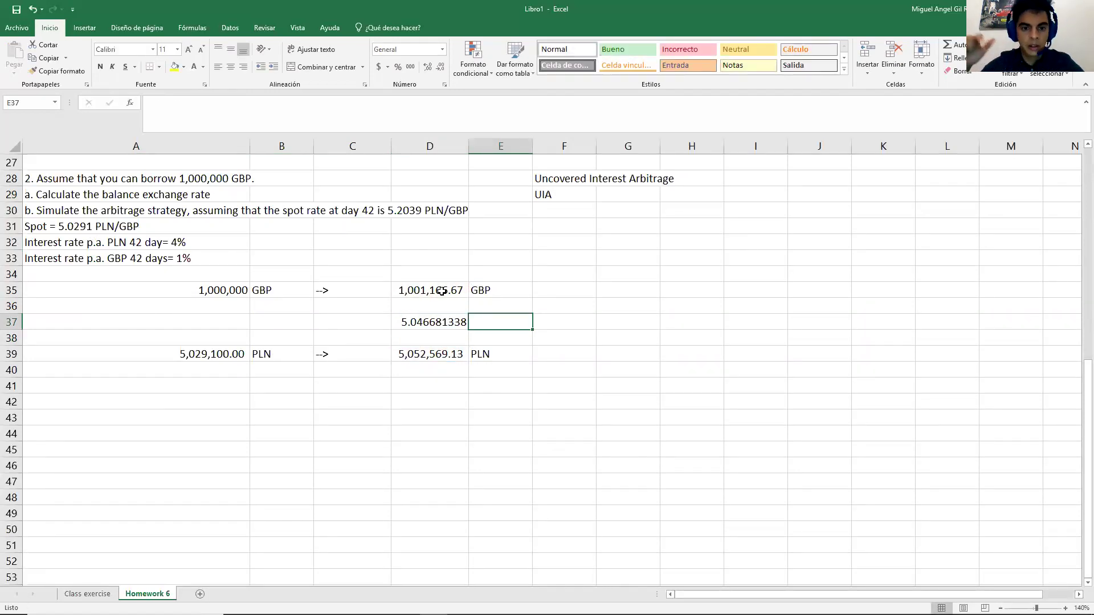
text(PL)
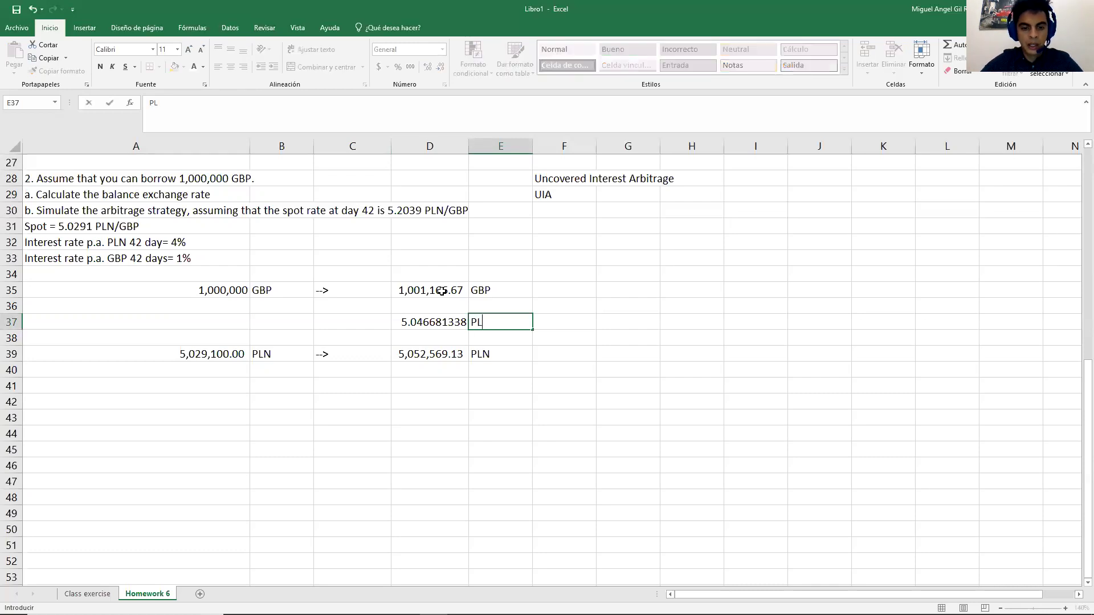
text(N/GBP)
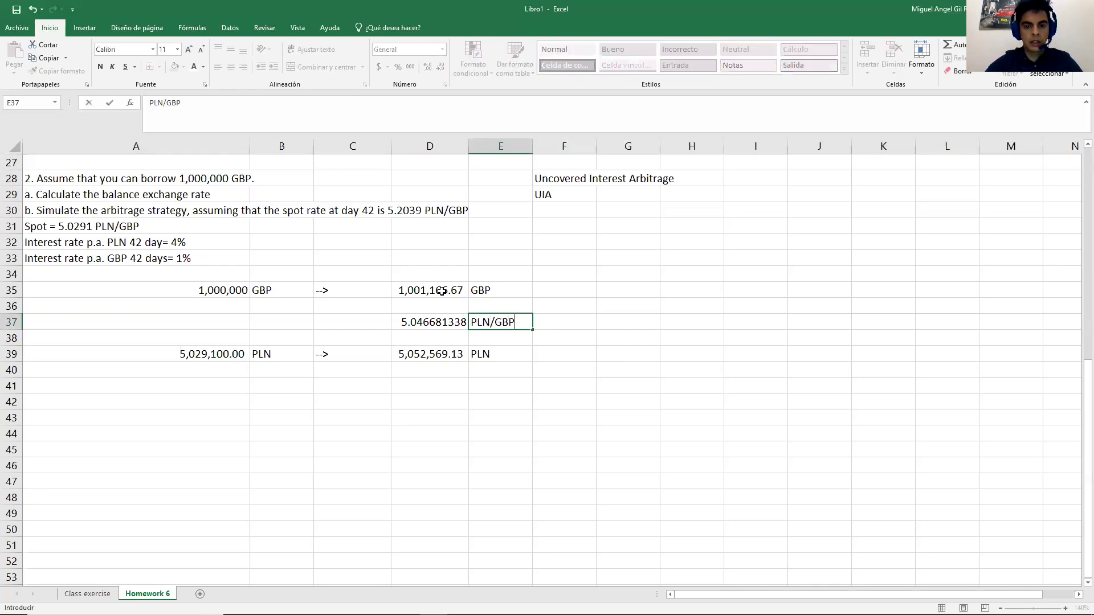
key(Return)
key(Up)
key(Left)
key(shift+Right)
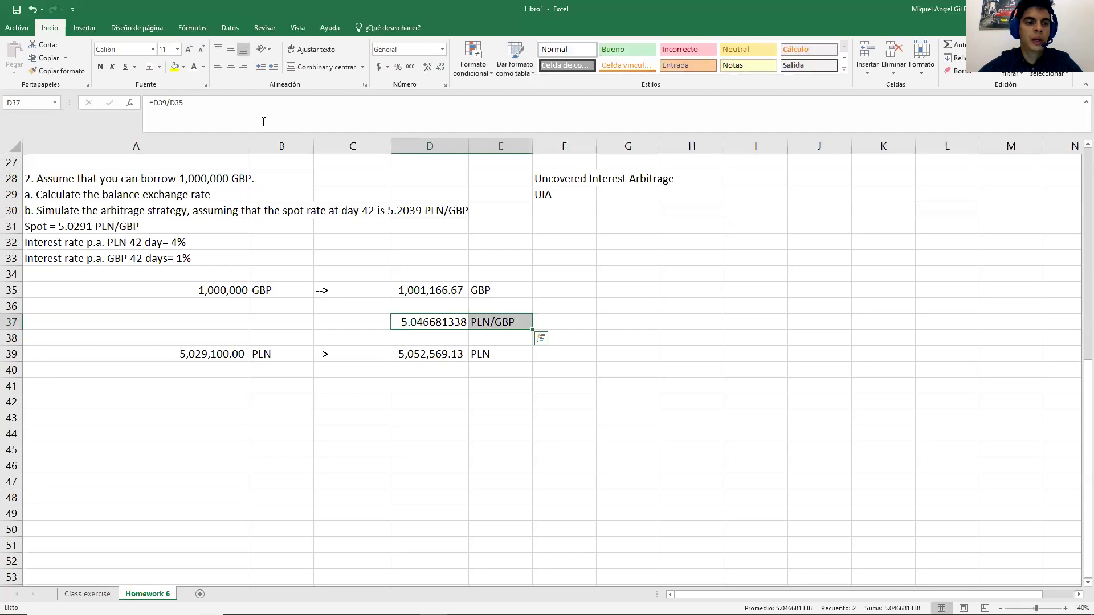
click(101, 67)
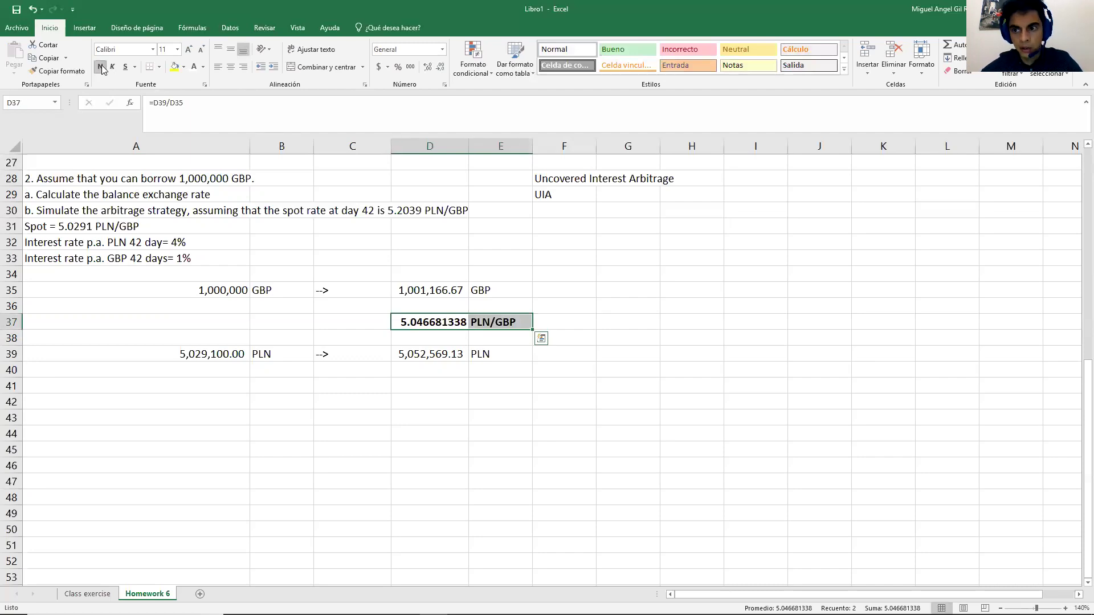
Check the balance exchange rate by converting the PLN proceeds to GBP in D36 with the formula =D39/D37
key(Down)
key(Up)
key(Up)
text(=)
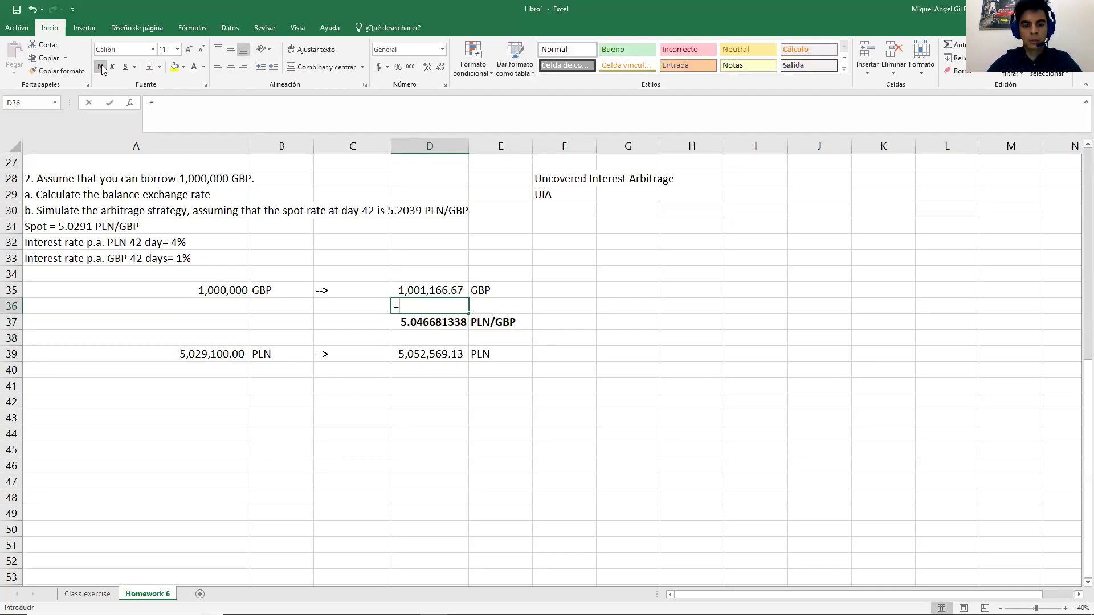
key(Down)
key(Down)
key(Down)
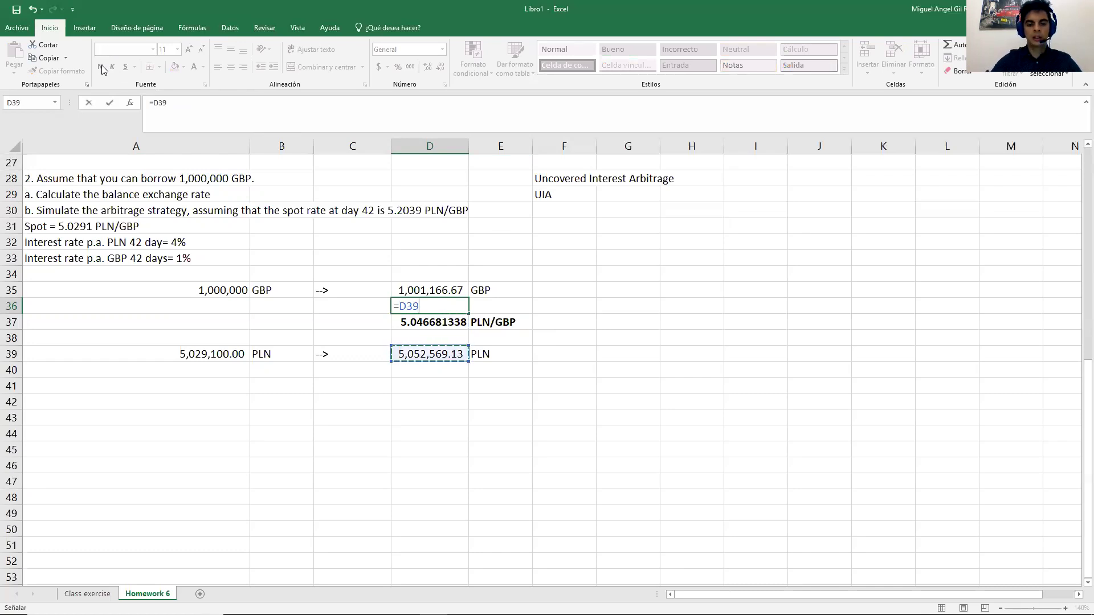
text(/)
key(Up)
key(Up)
key(Down)
key(Down)
key(Down)
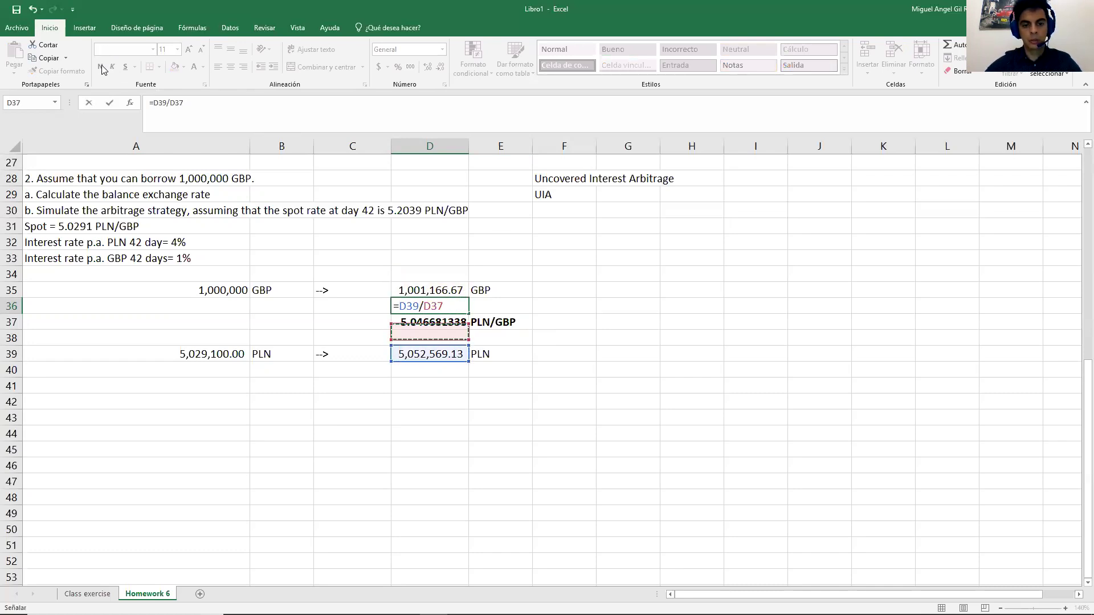
key(Return)
Compare the check in D36 with the GBP repayment in D35, and clear D36
key(Up)
key(Right)
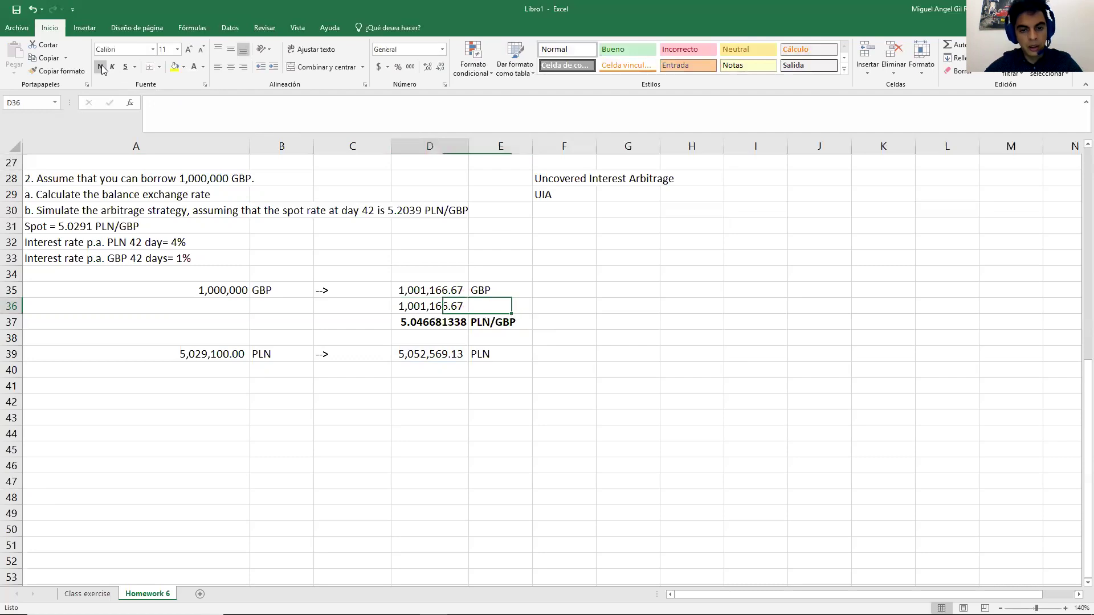
key(Left)
key(shift+Up)
key(Down)
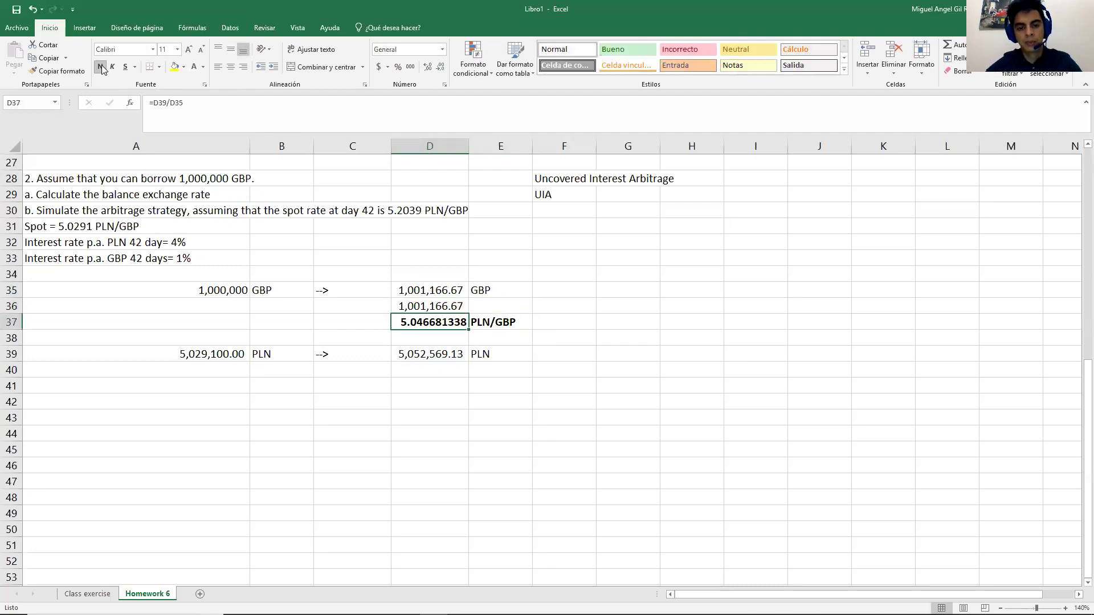
key(Up)
key(Delete)
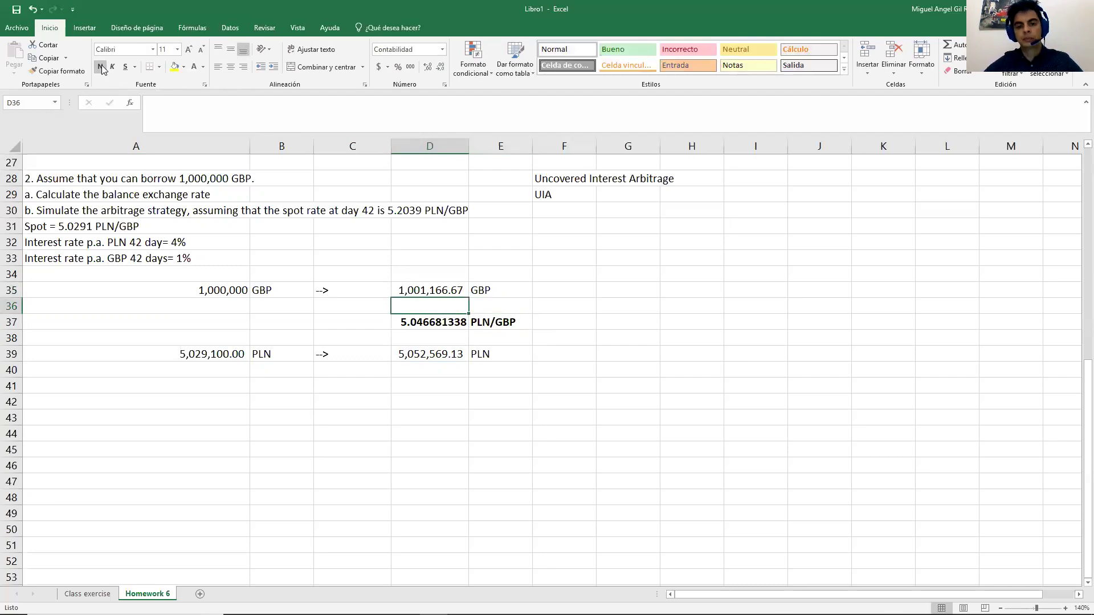
Move the balance exchange rate and its PLN/GBP label from D37:E37 to B29:C29, beside question a
key(Down)
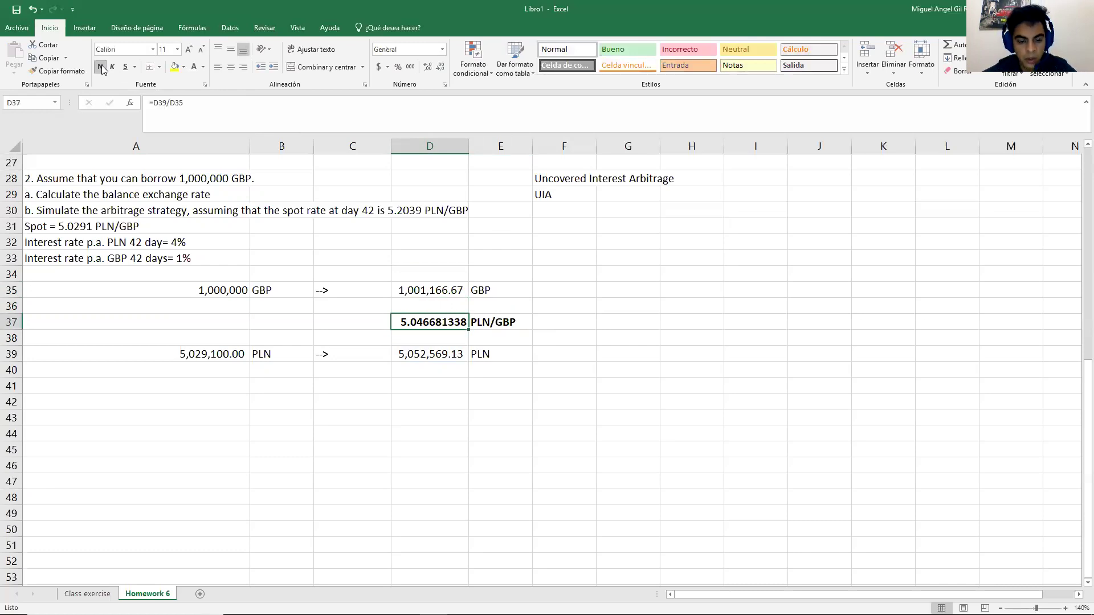
key(shift+Right)
key(ctrl+c)
key(Up)
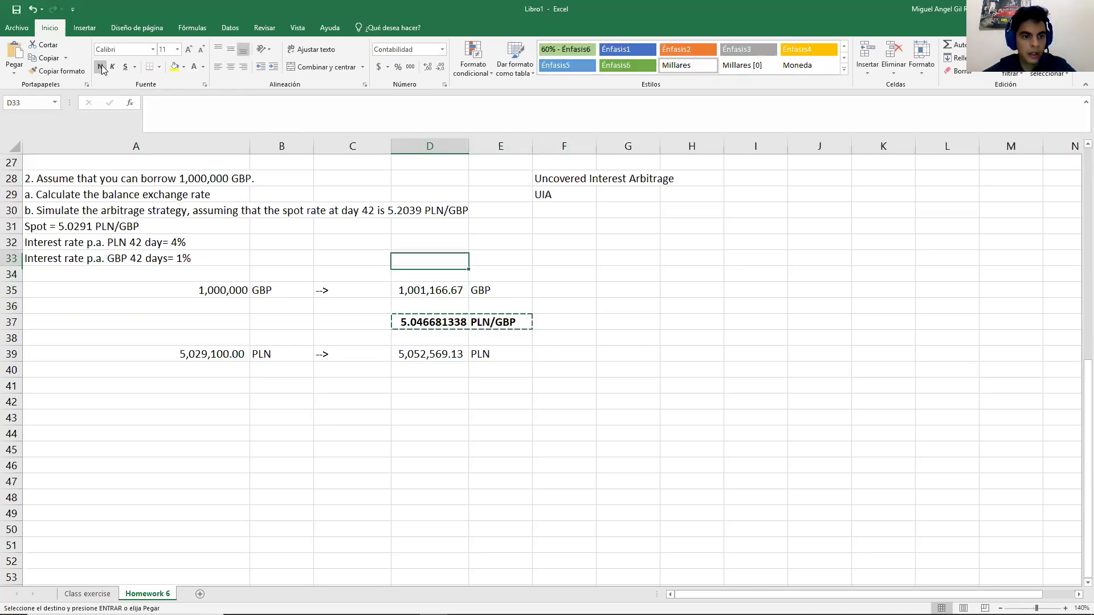
key(Up)
key(Up)
key(Up)
key(Up)
key(Up)
key(Up)
key(Up)
key(Left)
key(Left)
key(ctrl+v)
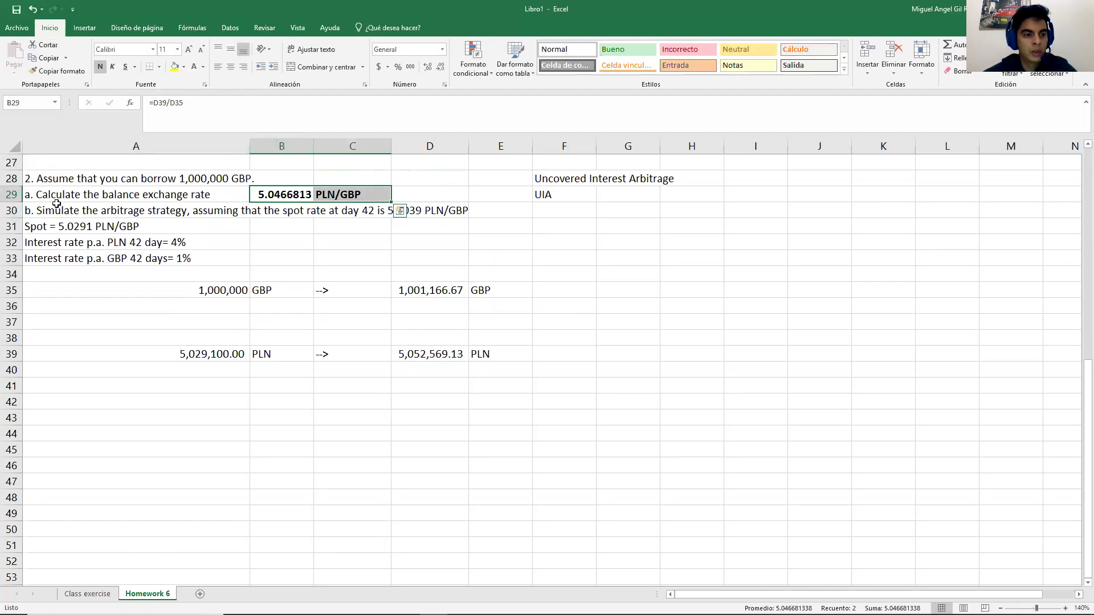
click(172, 193)
click(279, 196)
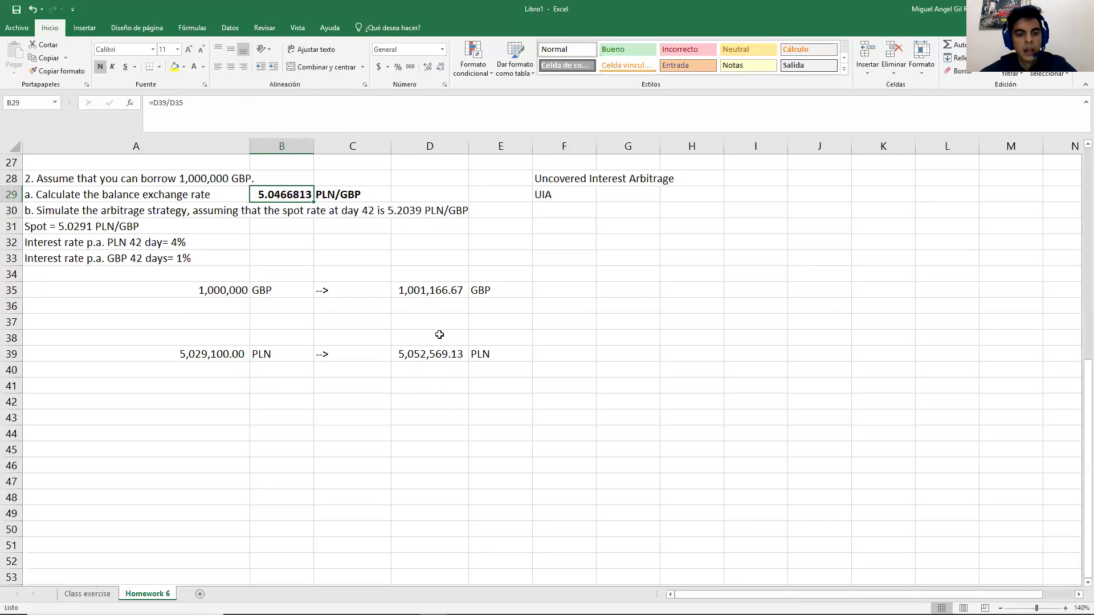
Enter the day-42 spot rate from question b, 5.2039, in D37 and label it PLN/GBP in E37
click(52, 210)
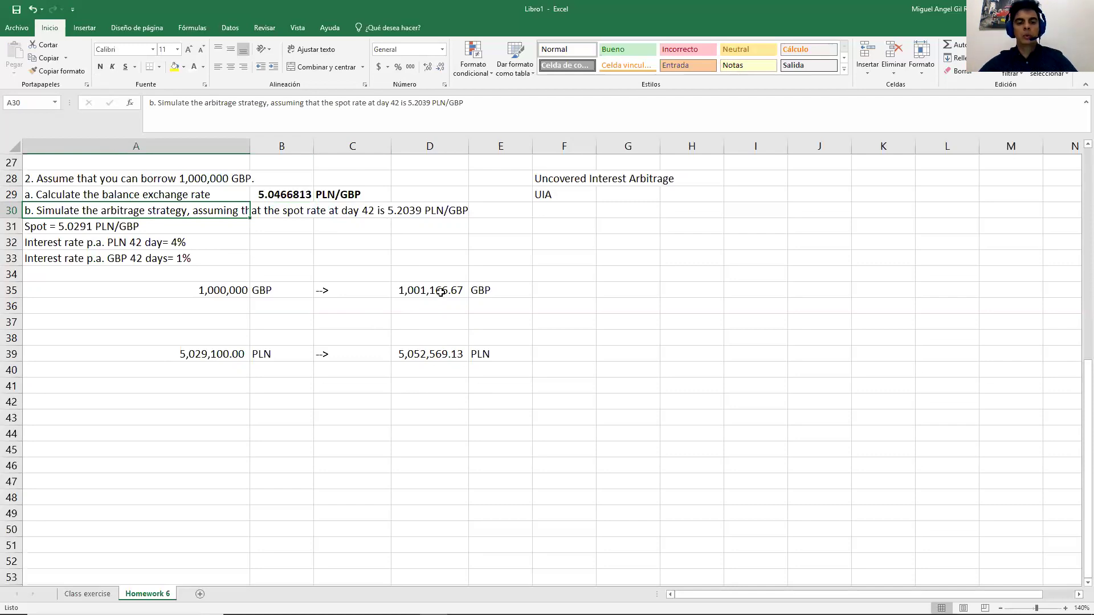
click(431, 326)
text(5.)
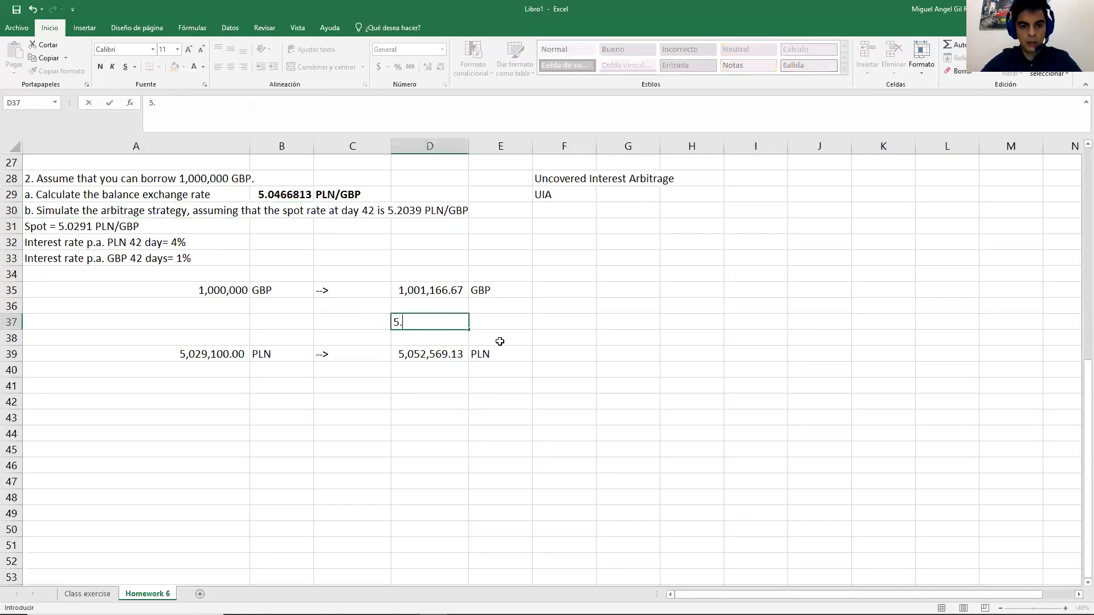
text(2039)
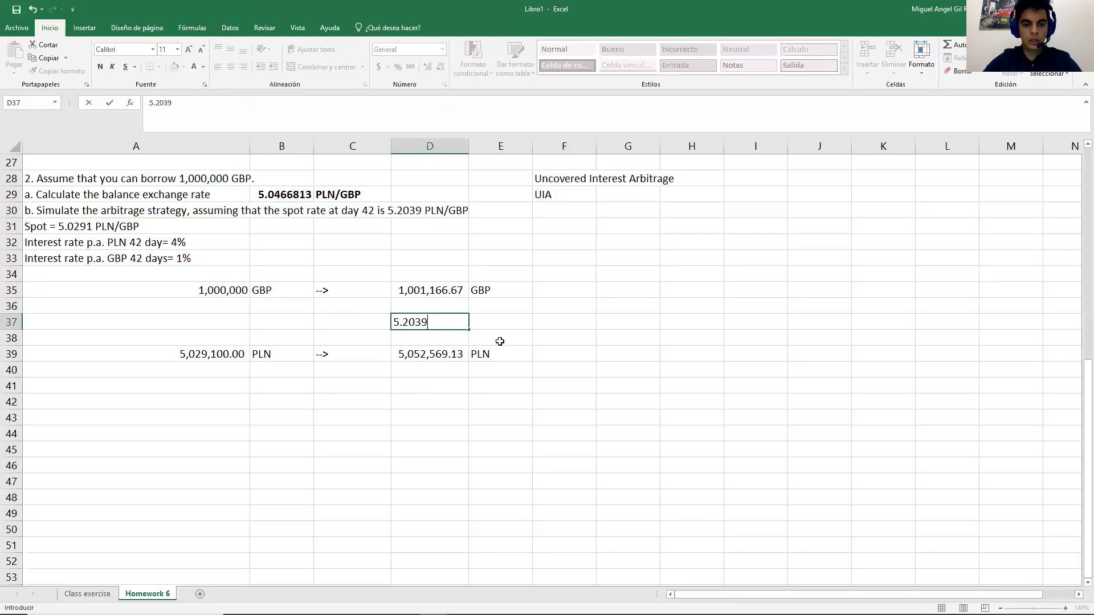
key(Tab)
text(PLN/U)
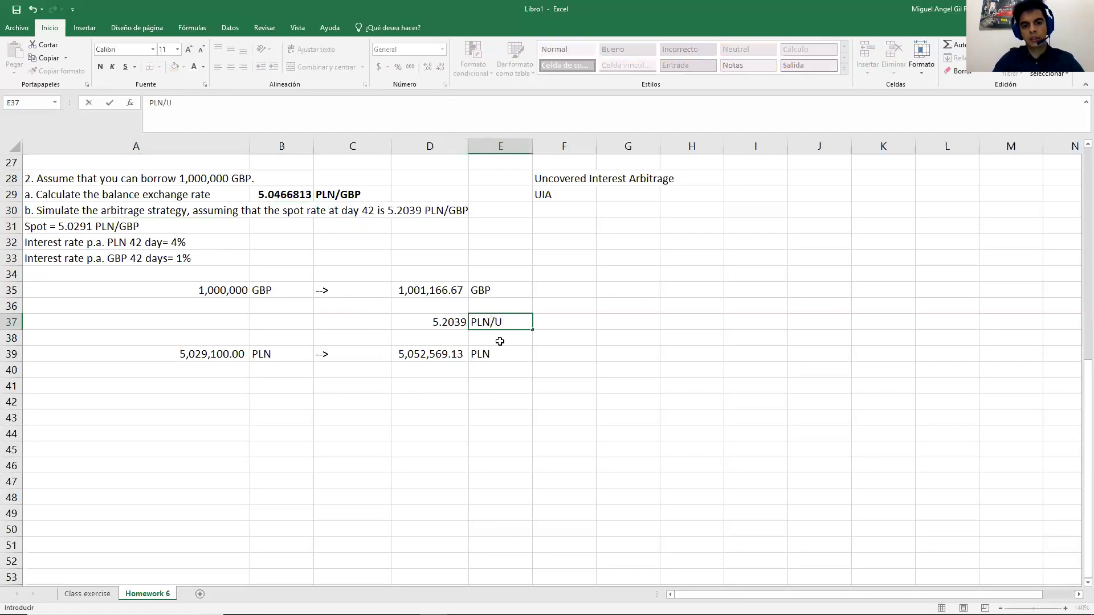
key(BackSpace)
text(GBP)
key(Return)
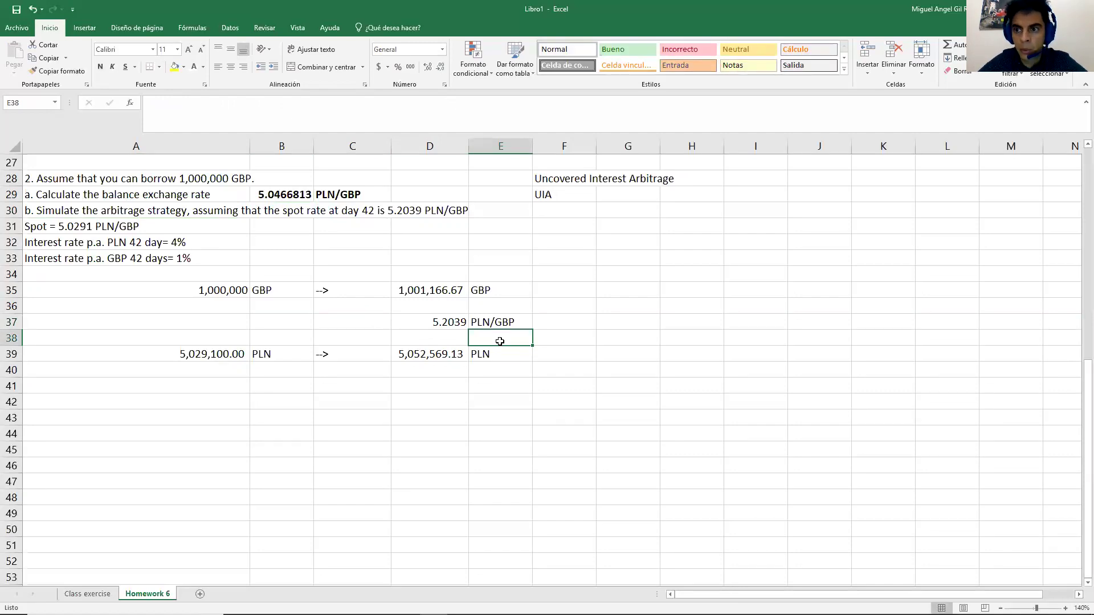
Convert the PLN proceeds to GBP at the day-42 spot rate in D36 with the formula =D39/D37
click(464, 311)
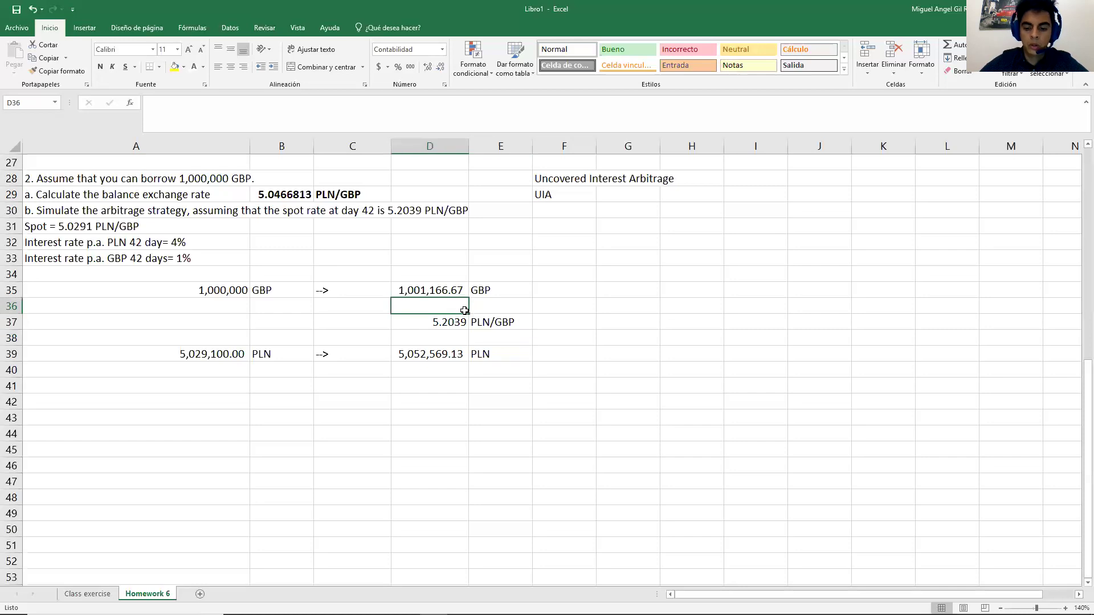
text(=)
key(Down)
key(Down)
key(Down)
text(/)
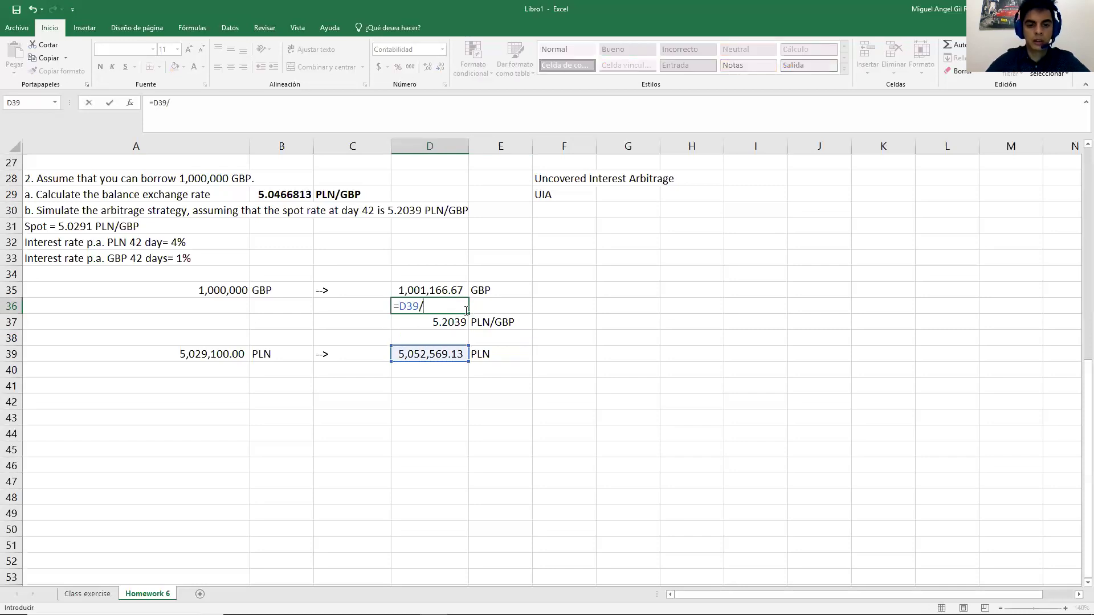
key(Up)
key(Down)
key(Down)
key(Return)
key(Up)
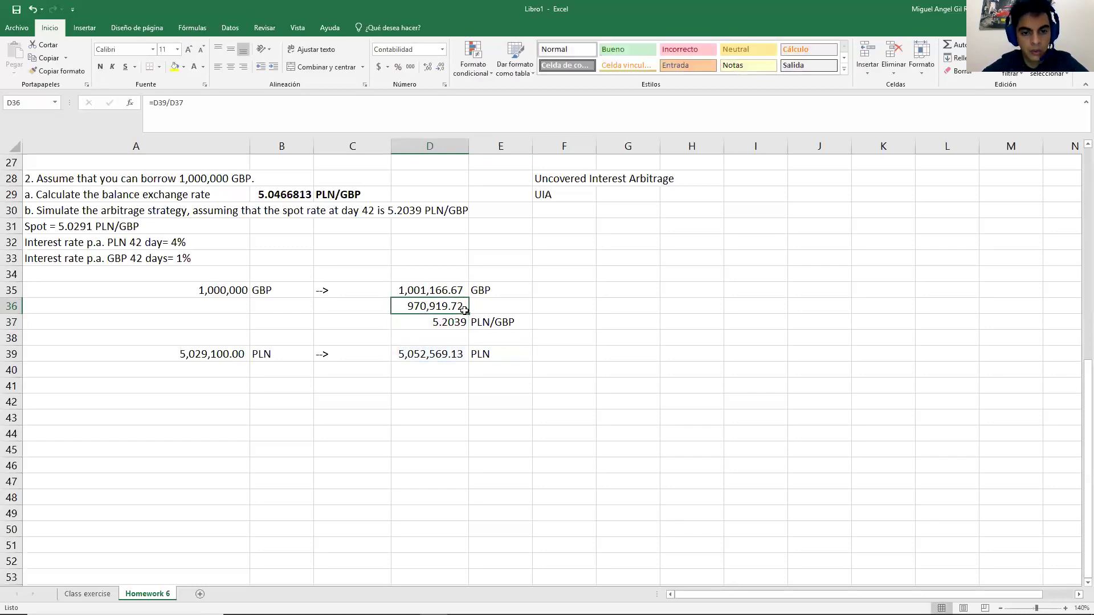
key(Right)
key(Right)
key(Up)
text(=)
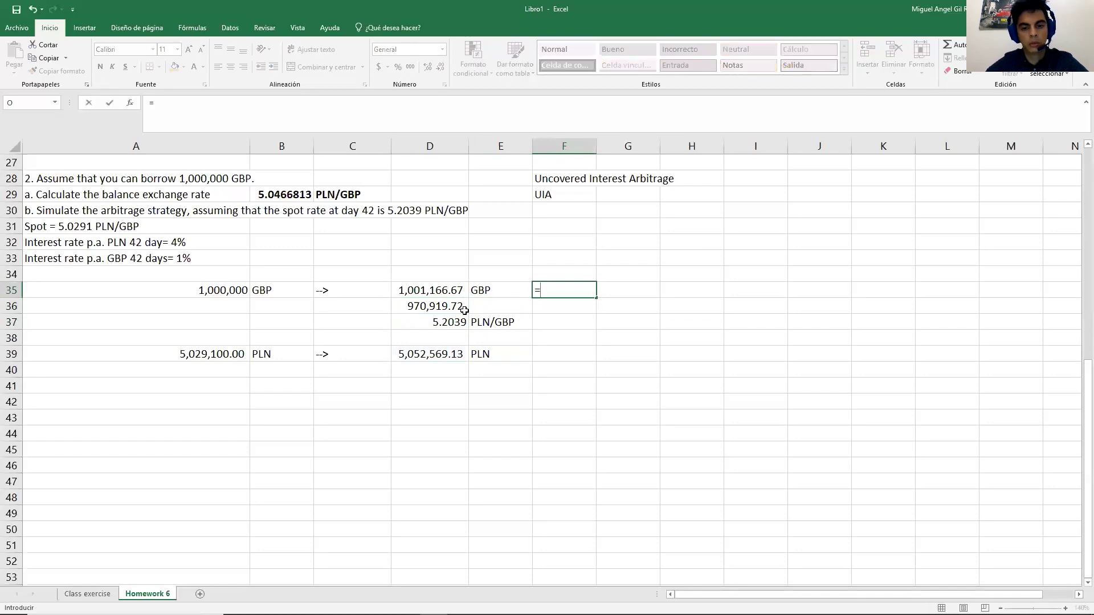
key(Escape)
Label the currency of the converted proceeds as GBP in E36
key(Left)
key(Down)
text(GBP)
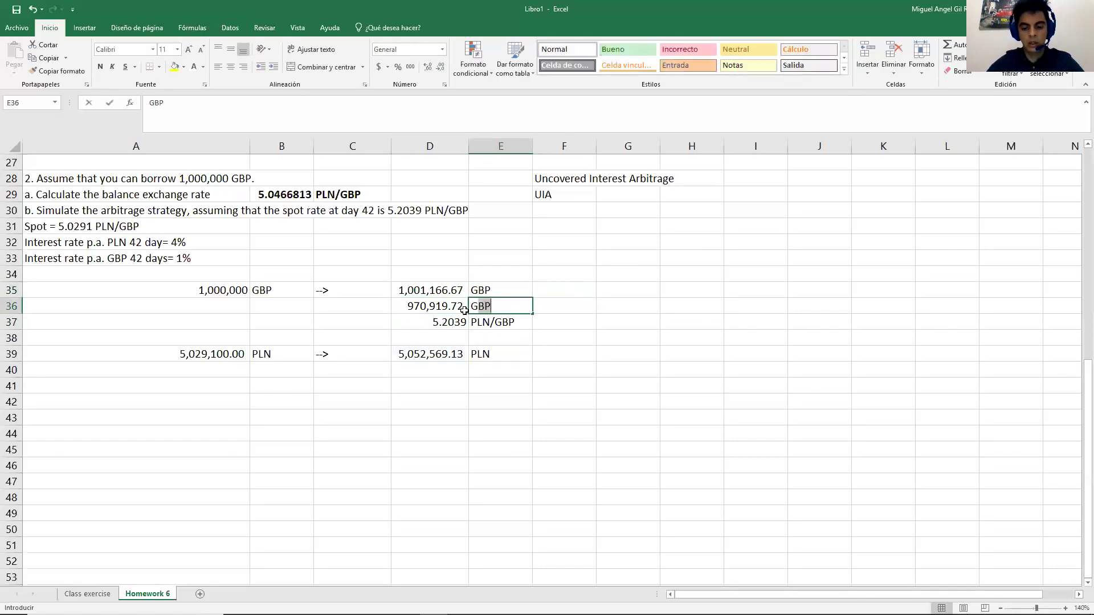
Calculate the arbitrage result in F35 by subtracting the GBP repayment from the converted proceeds with the formula =D36-D35
key(Right)
key(Up)
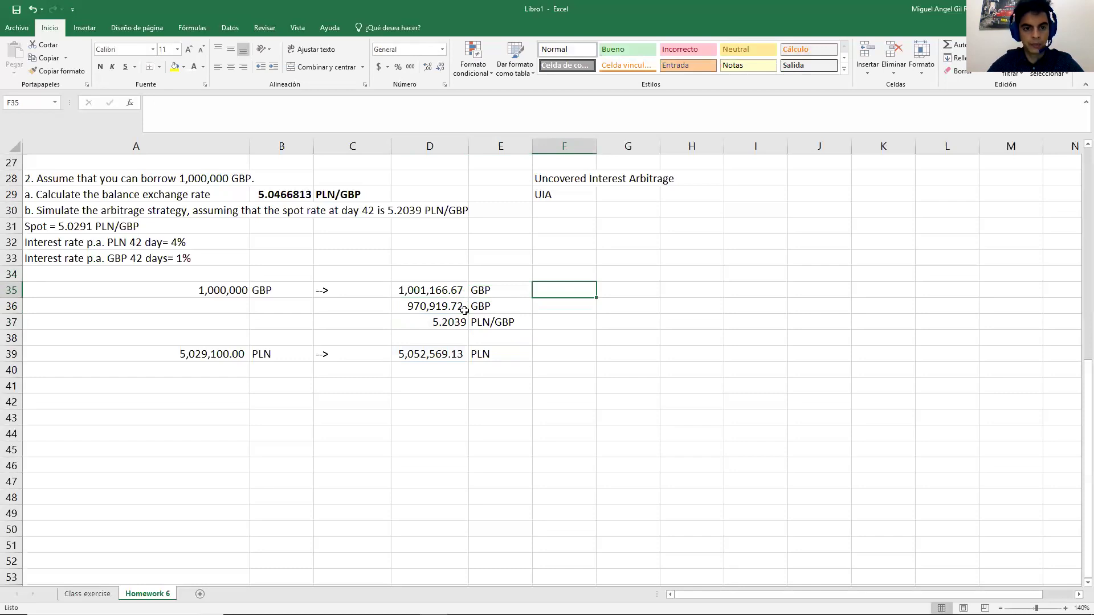
text(=)
click(464, 310)
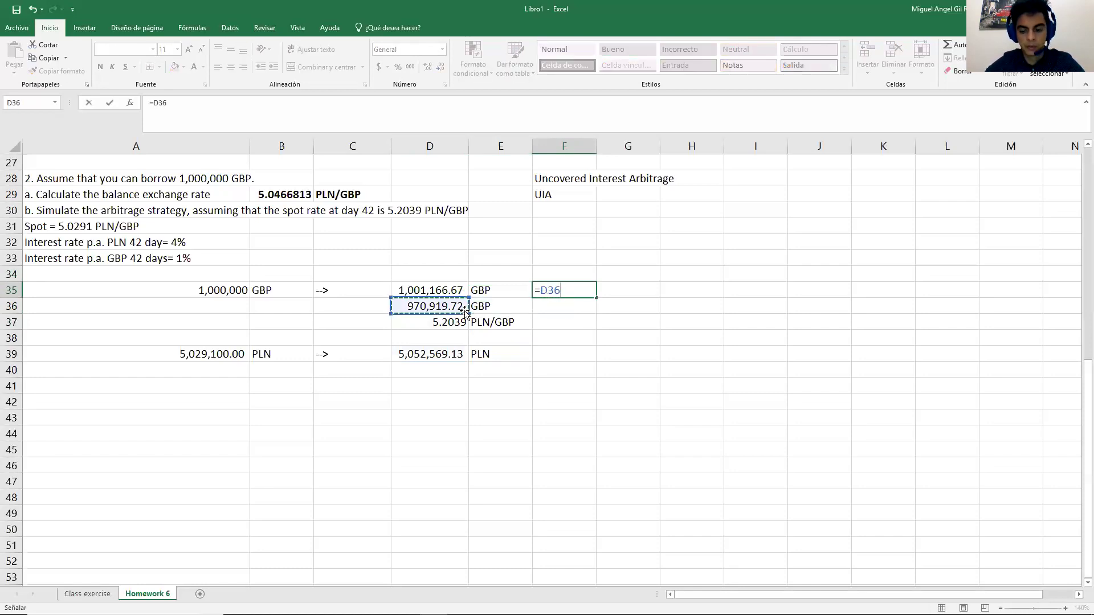
text(-D35)
key(Return)
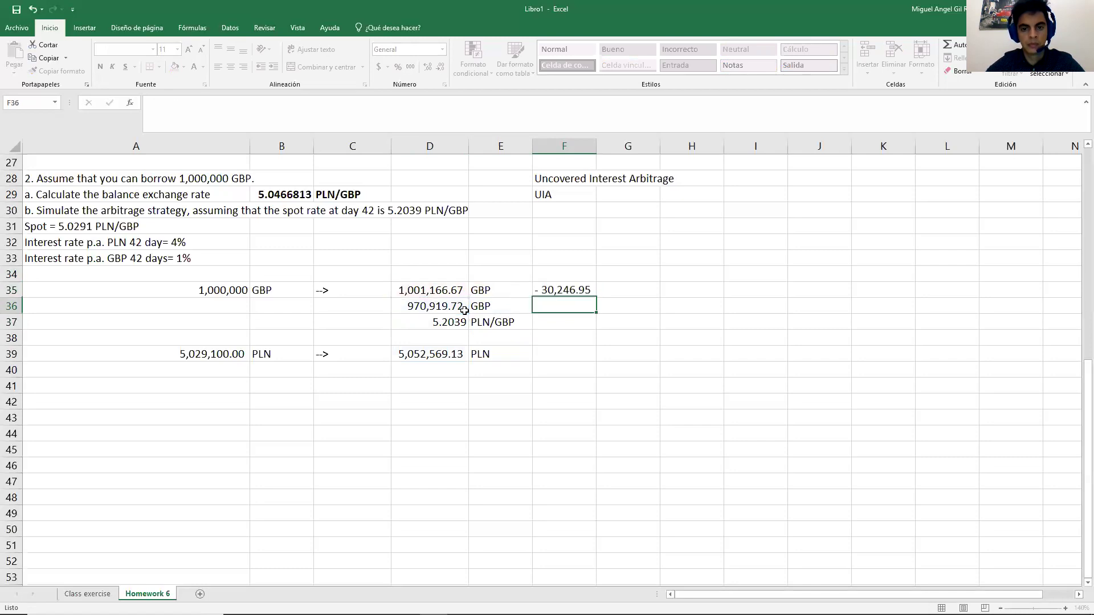
Label the arbitrage result as LOSS in G35 and make cells F35:G35 bold
click(643, 284)
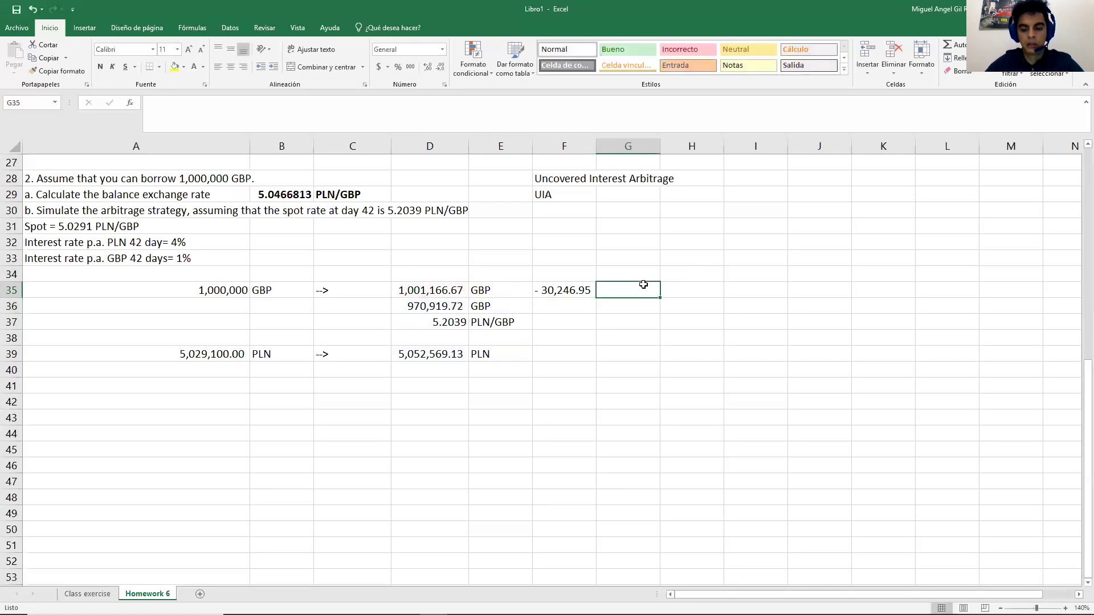
text(LOSS)
key(Return)
drag(564, 290, 639, 286)
key(ctrl+n)
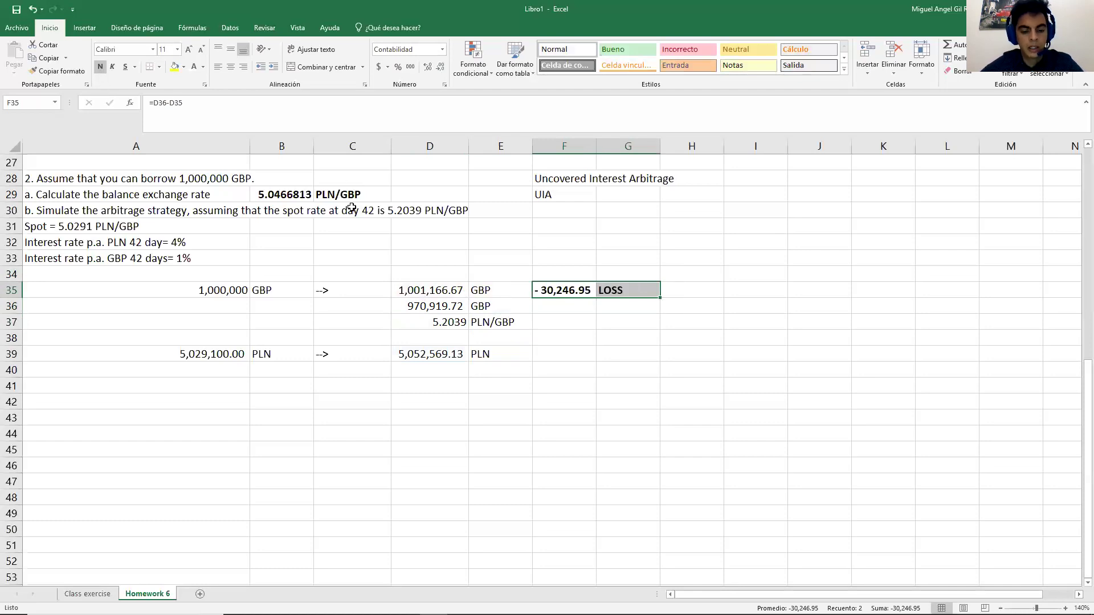
Move the arbitrage result and its LOSS label from F35:G35 to E30:F30, beside question b
key(ctrl+x)
click(501, 223)
key(Up)
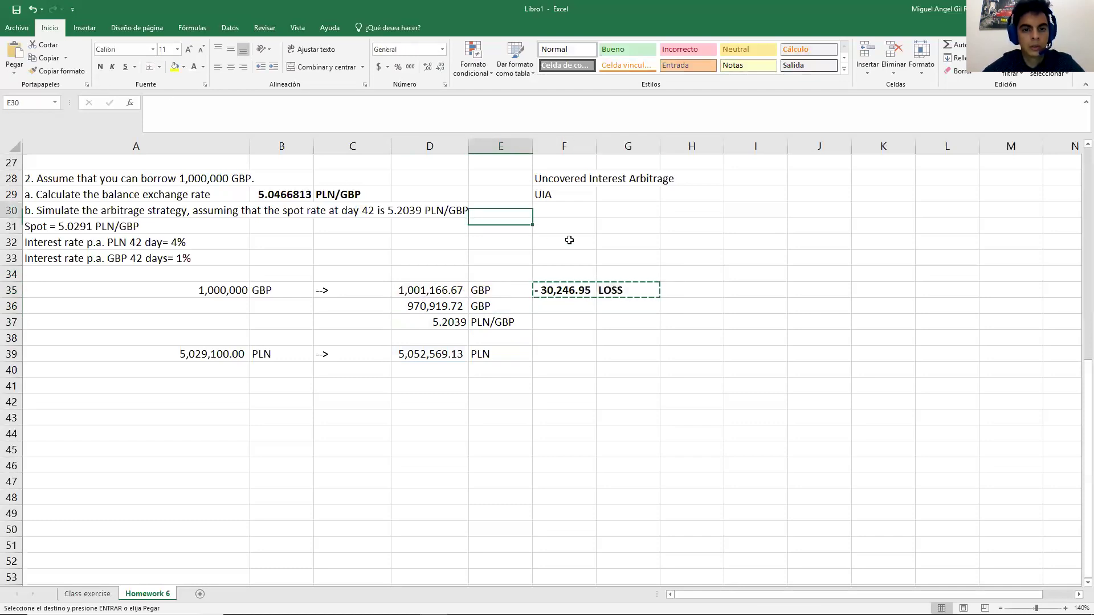
key(ctrl+v)
click(569, 240)
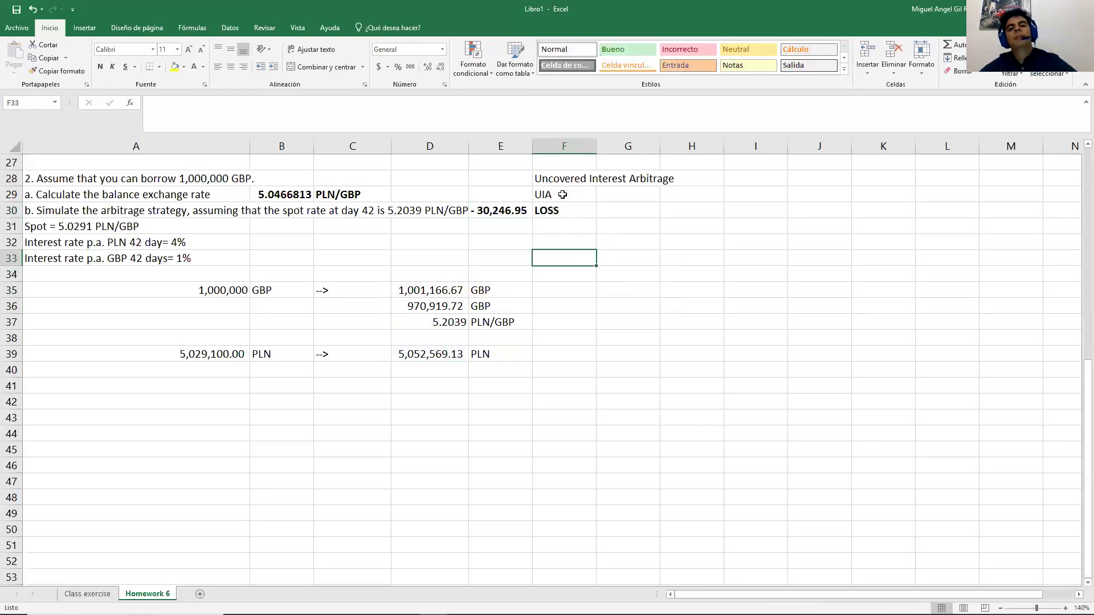
Review the uncovered interest arbitrage notes, the day-42 conversion and the answers beside questions a and b
drag(562, 195, 565, 179)
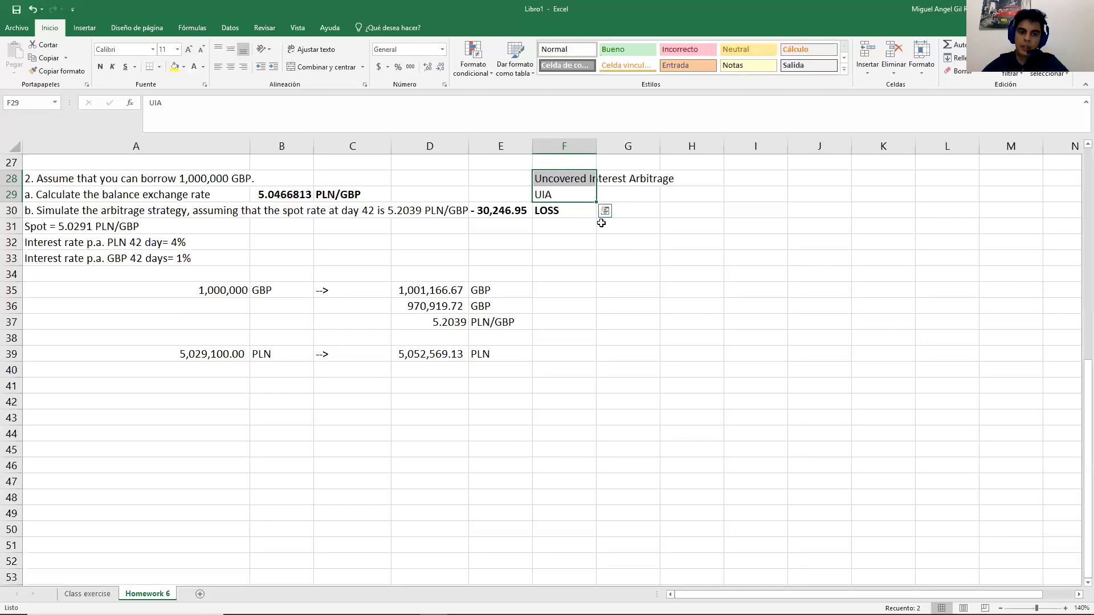
drag(421, 319, 421, 311)
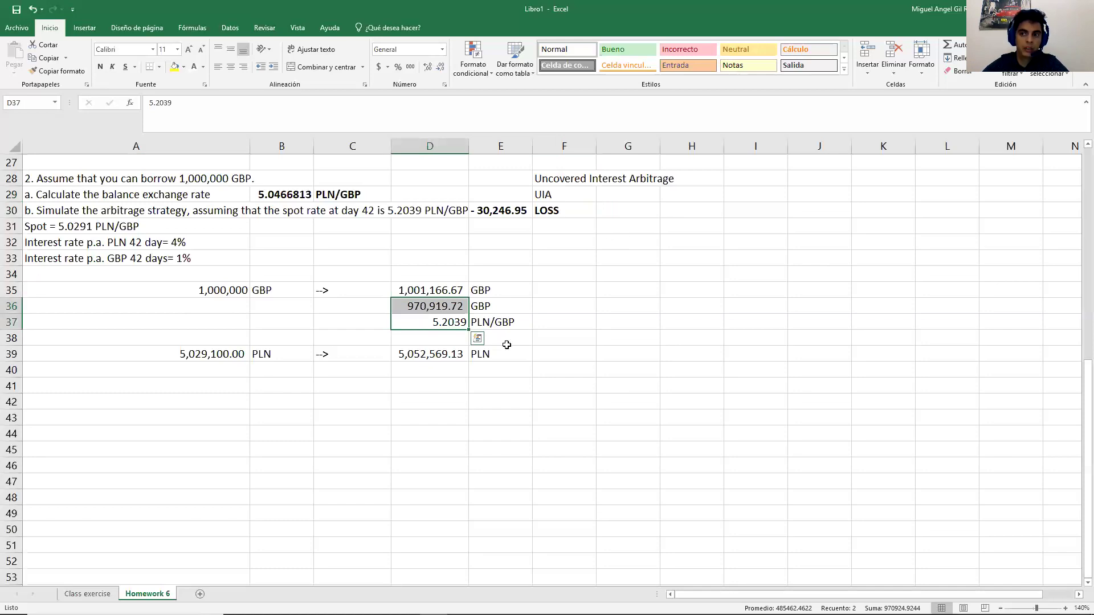
click(208, 189)
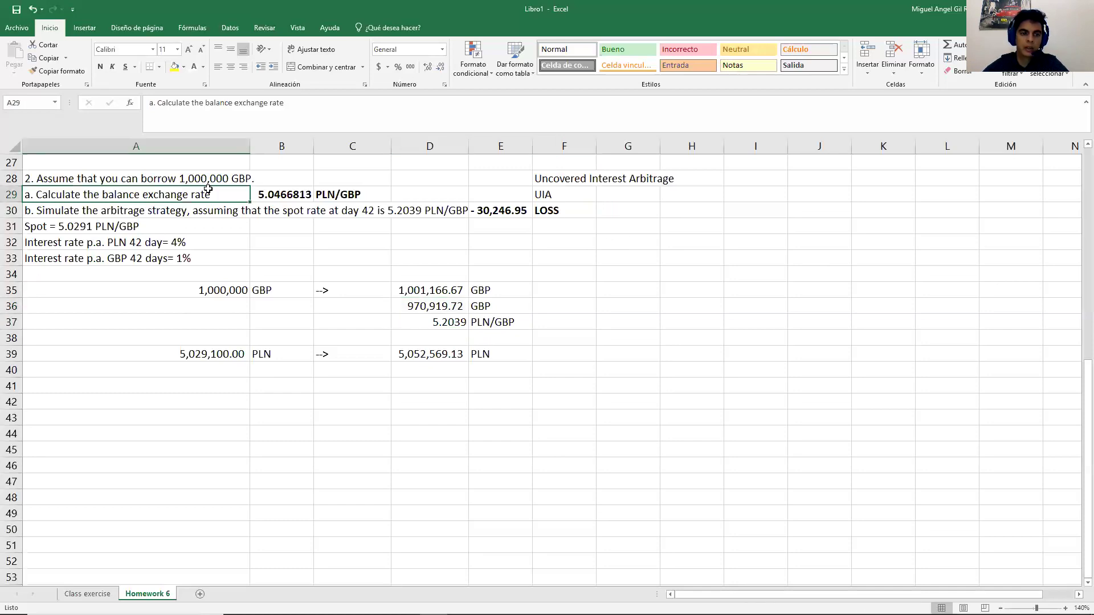
shift+click(268, 194)
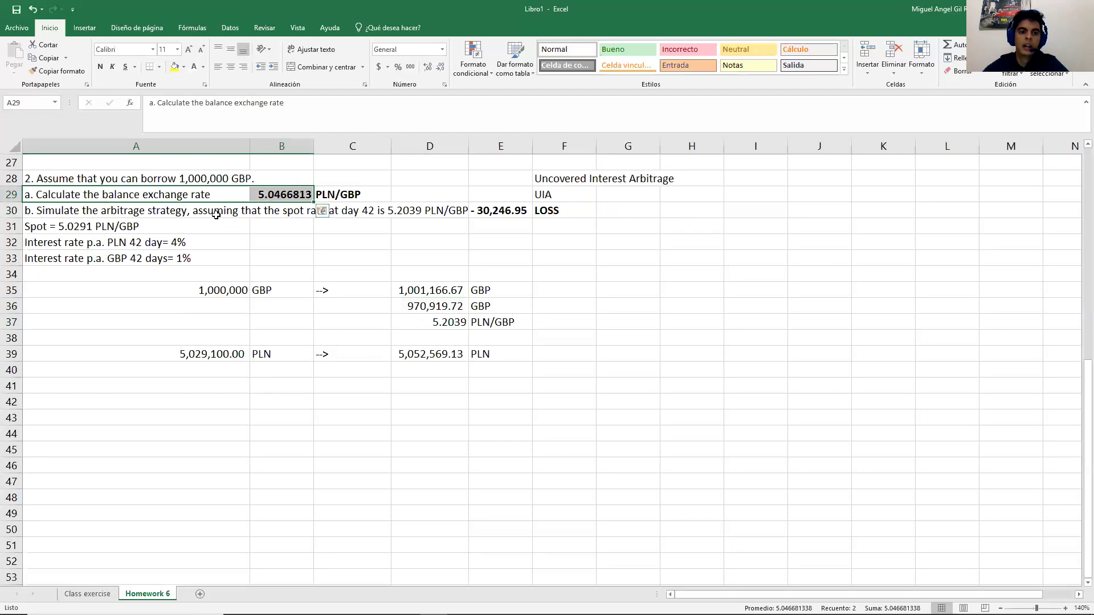
drag(216, 214, 504, 212)
click(509, 223)
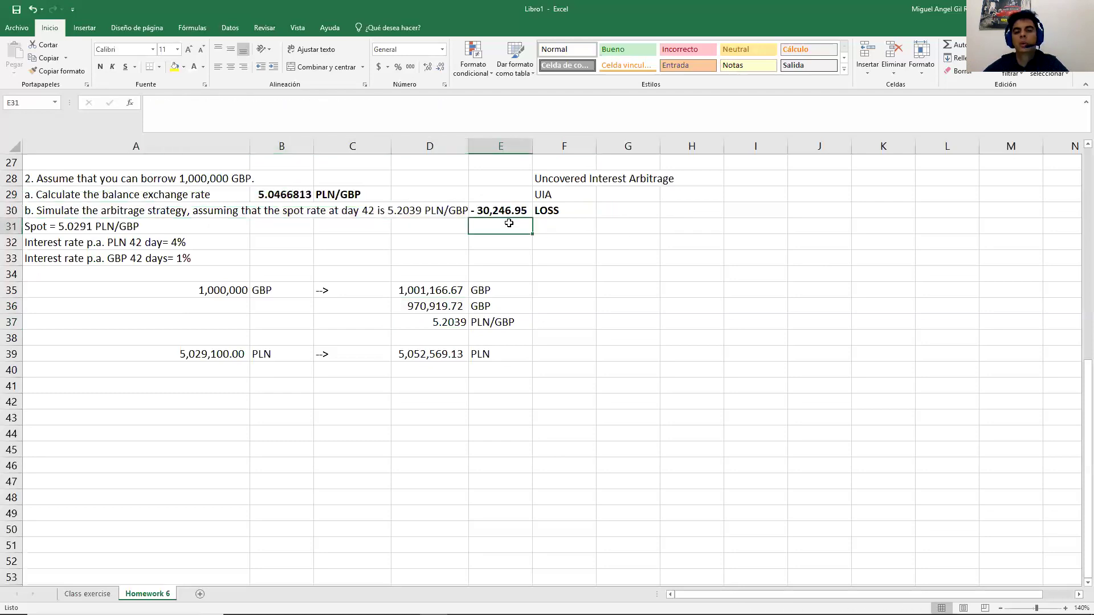
click(501, 212)
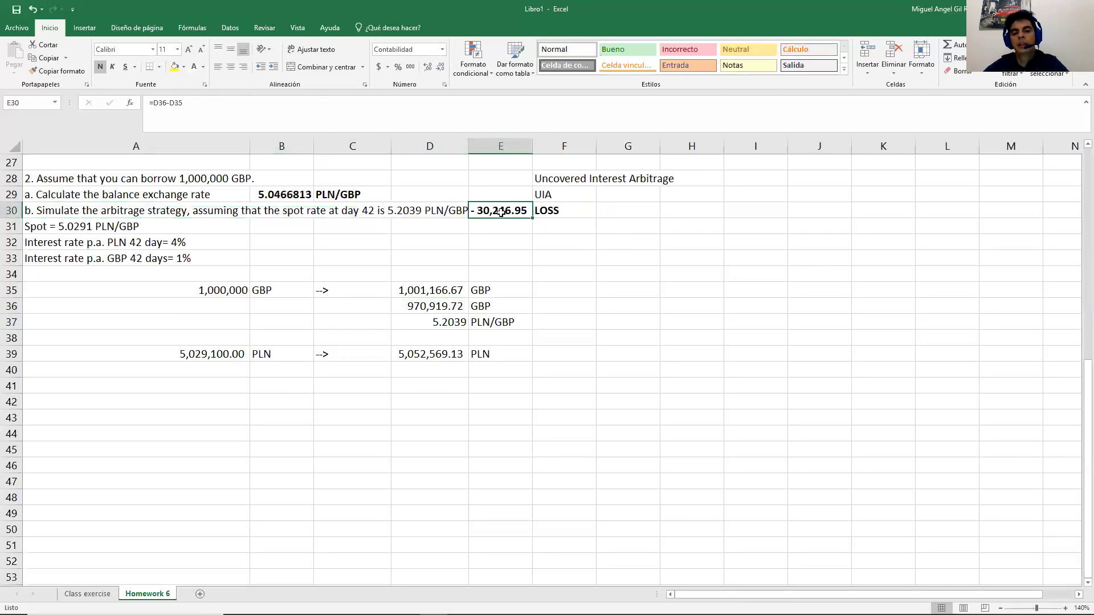
click(406, 214)
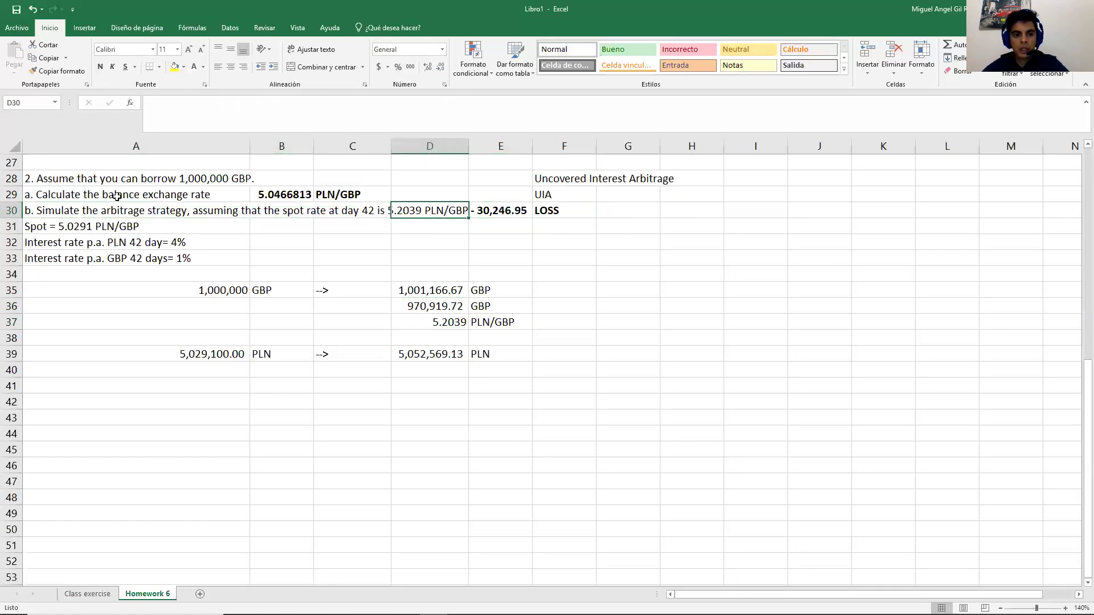
click(50, 209)
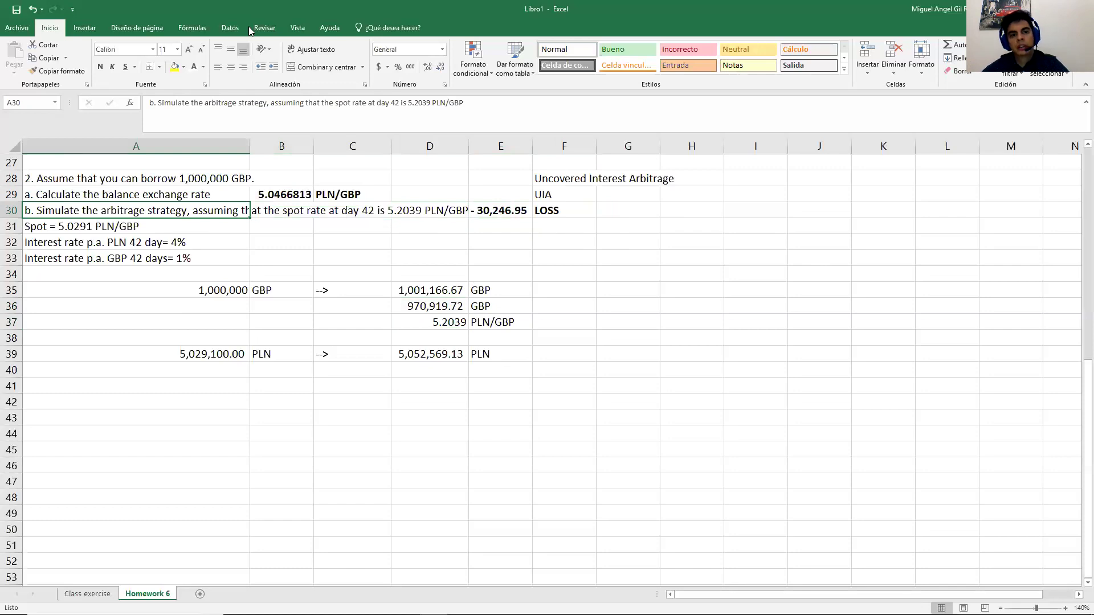